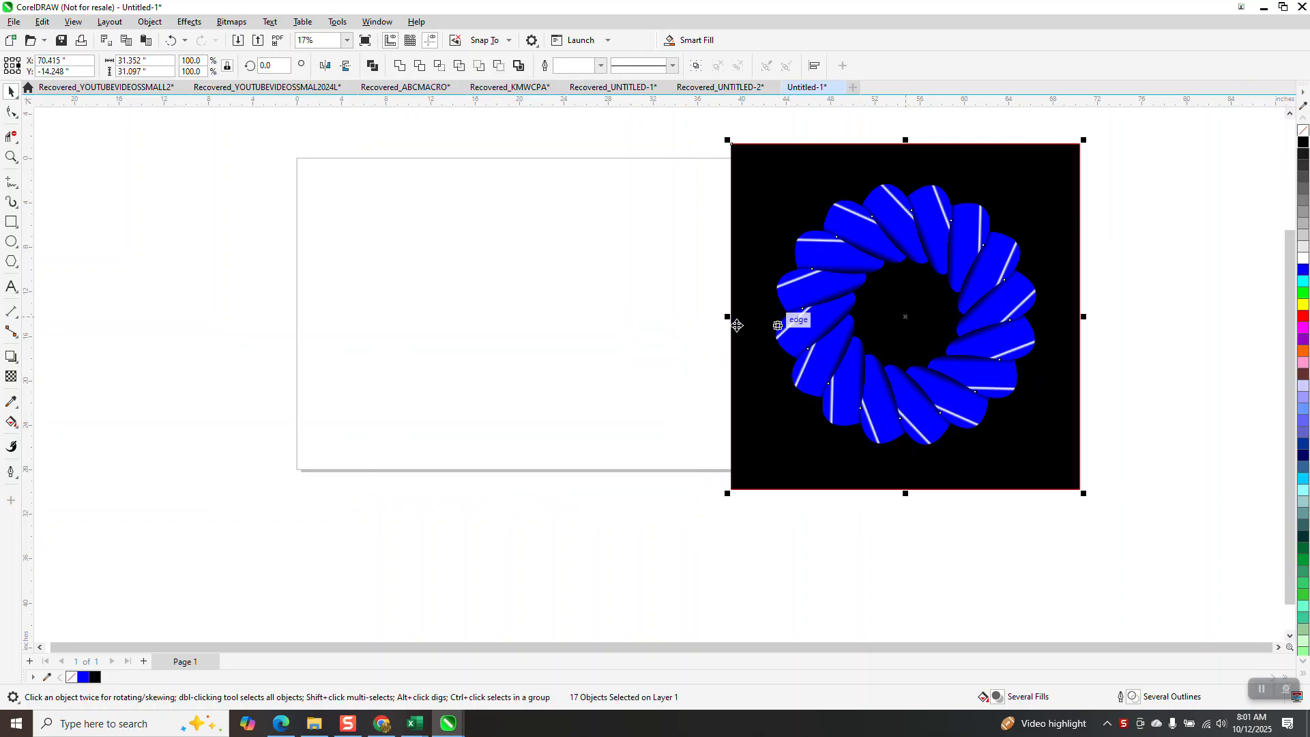
# Step: Draw a circle about 19.7 inches across, center it on the page, and add a concentric scaled-down copy about 7.85 inches across
pyautogui.click(11, 242)
pyautogui.moveTo(614, 212); pyautogui.dragTo(447, 432)
pyautogui.press('p')
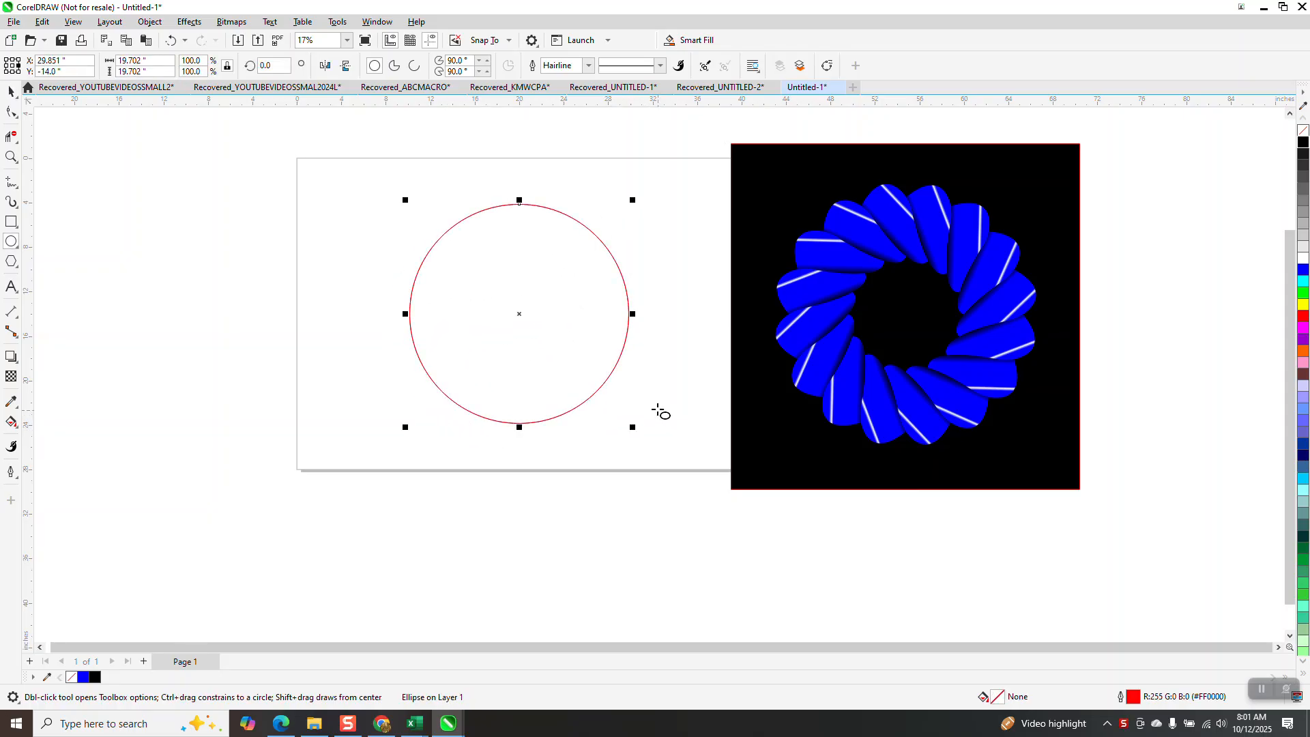
pyautogui.moveTo(634, 201); pyautogui.dragTo(577, 266)
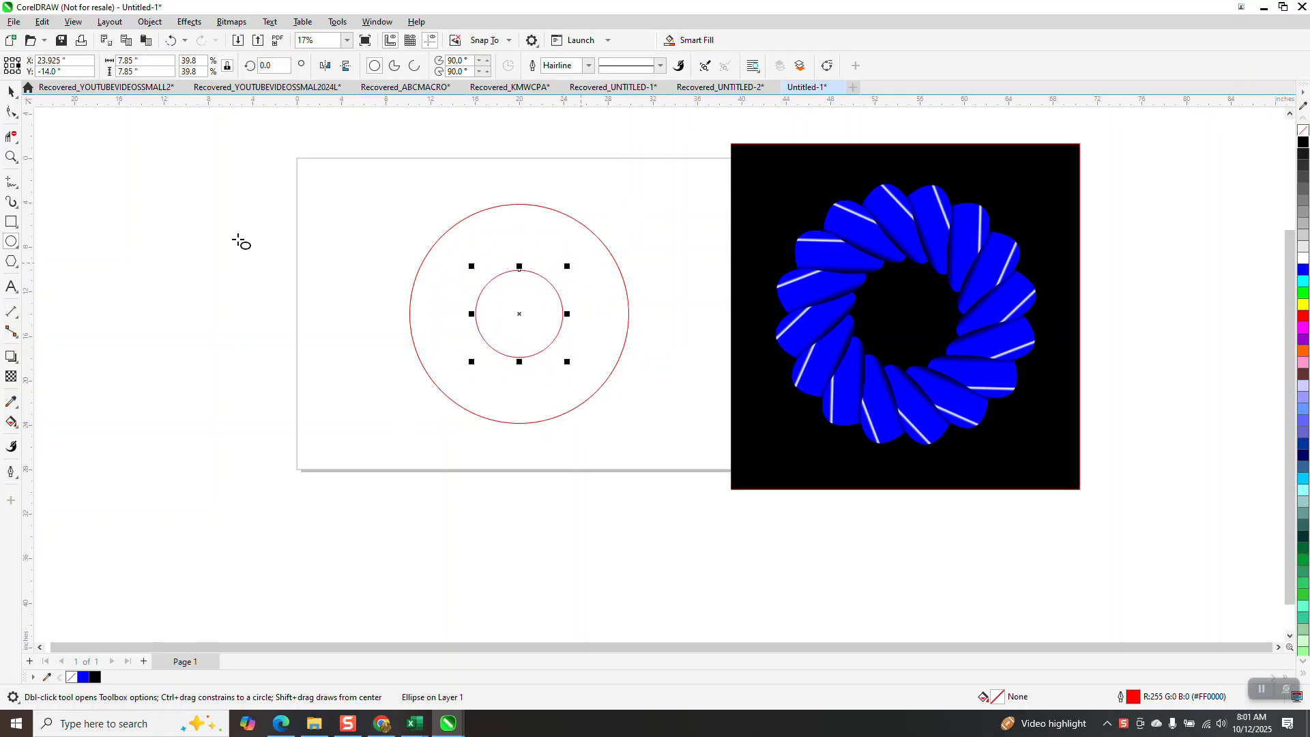
# Step: Draw a vertical straight line about 30.9 inches long and center it on the page through both circles
pyautogui.click(12, 185)
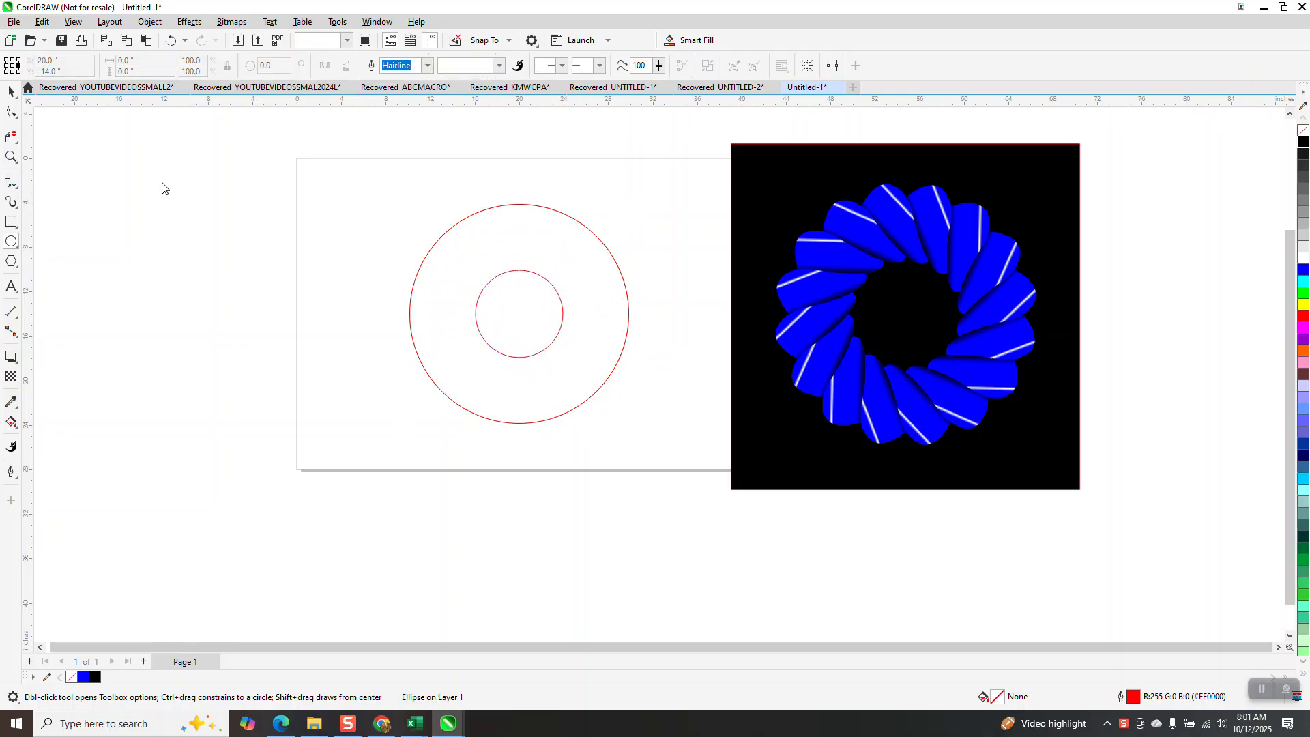
pyautogui.click(11, 183)
pyautogui.click(79, 198)
pyautogui.moveTo(225, 138); pyautogui.dragTo(203, 485)
pyautogui.press('p')
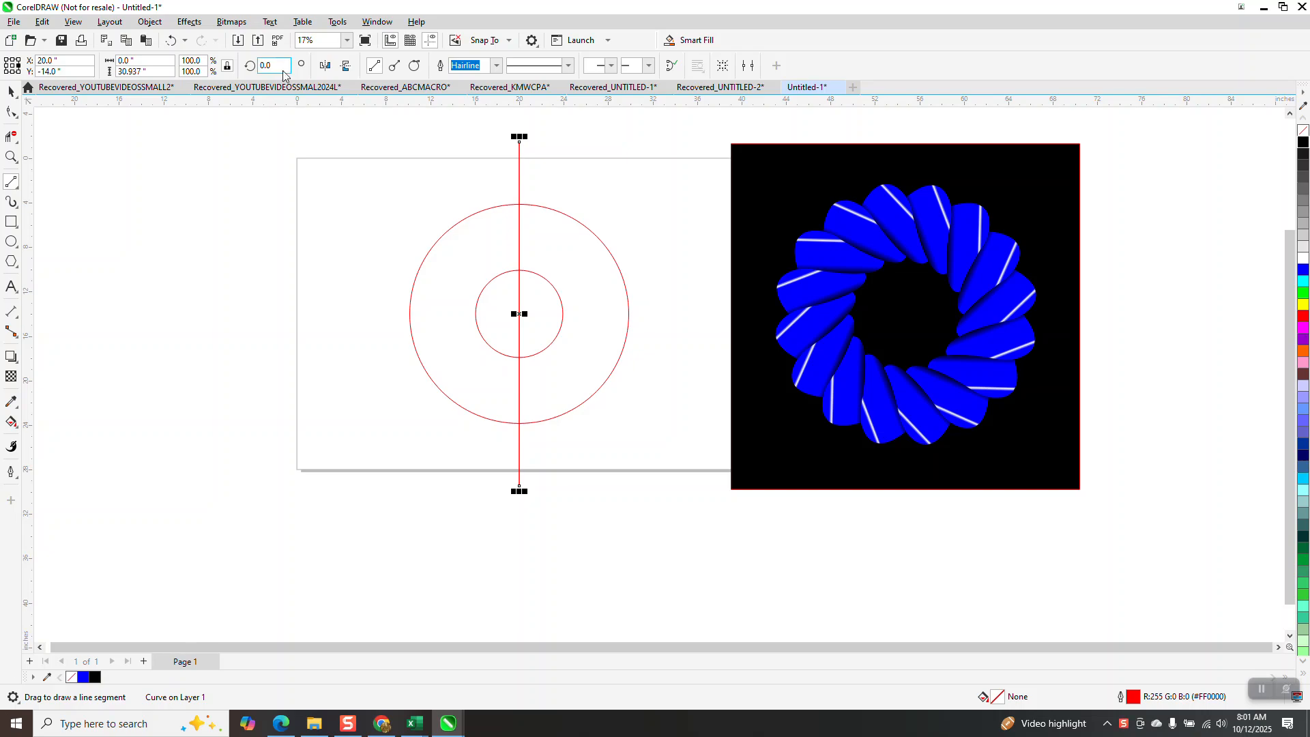
# Step: Create three copies of the vertical line about its center, each rotated a further 22.5 degrees
pyautogui.write('22')
pyautogui.press('Return')
pyautogui.hotkey('ctrl', 'd')
pyautogui.hotkey('ctrl', 'd')
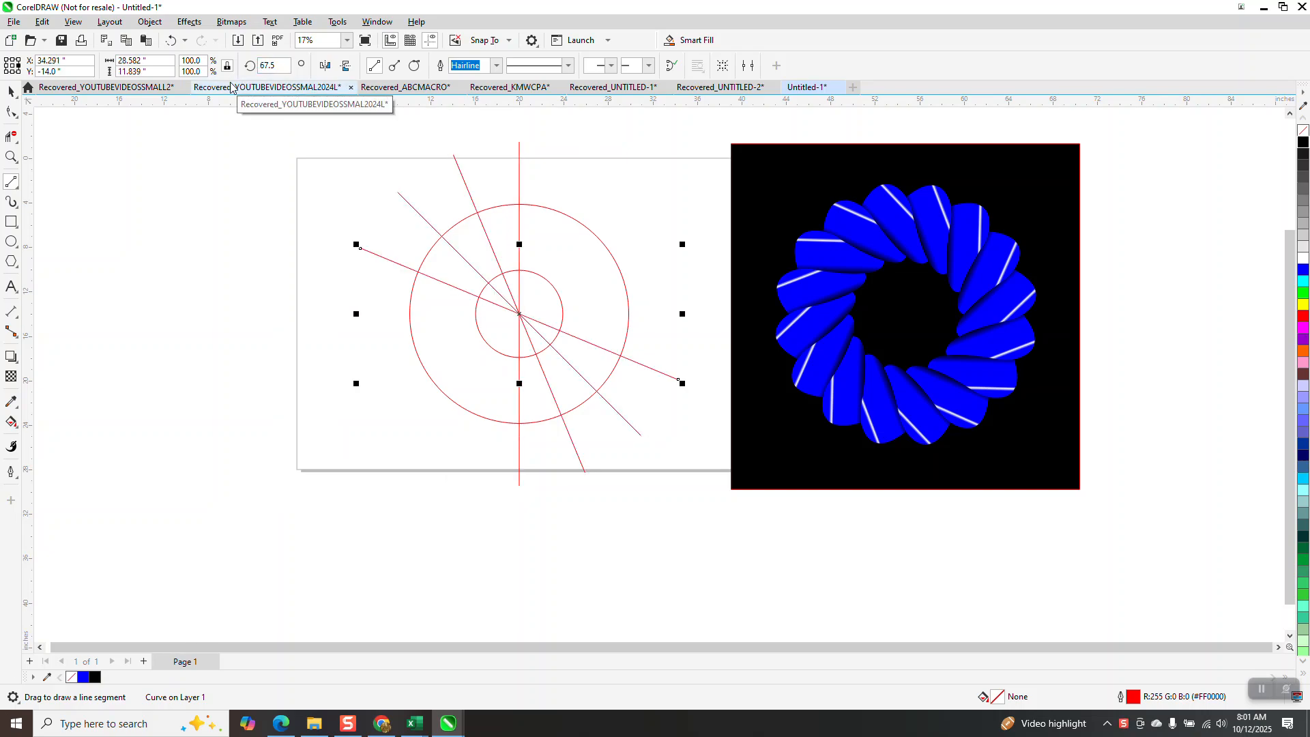
# Step: Draw a freehand S-shaped curve from the vertical line at the inner circle out to the 67.5° line at the outer circle
pyautogui.press('z')
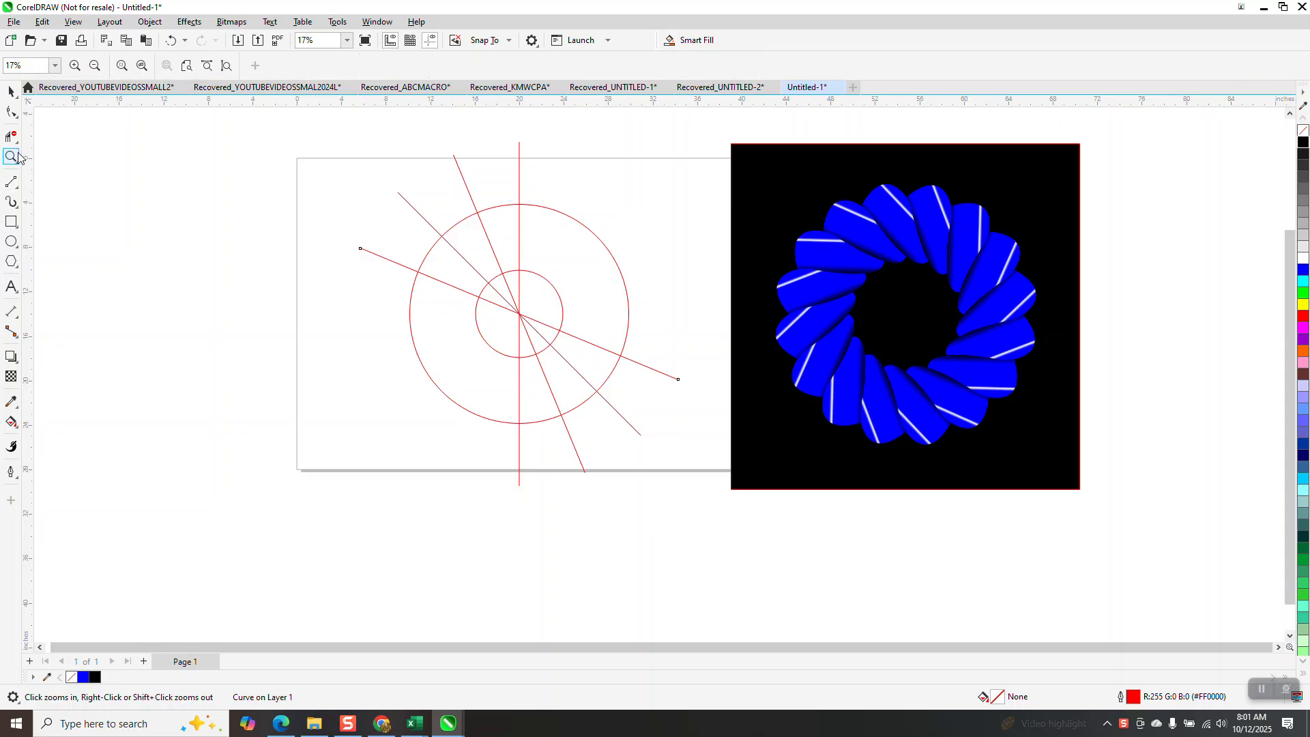
pyautogui.moveTo(323, 165); pyautogui.dragTo(573, 387)
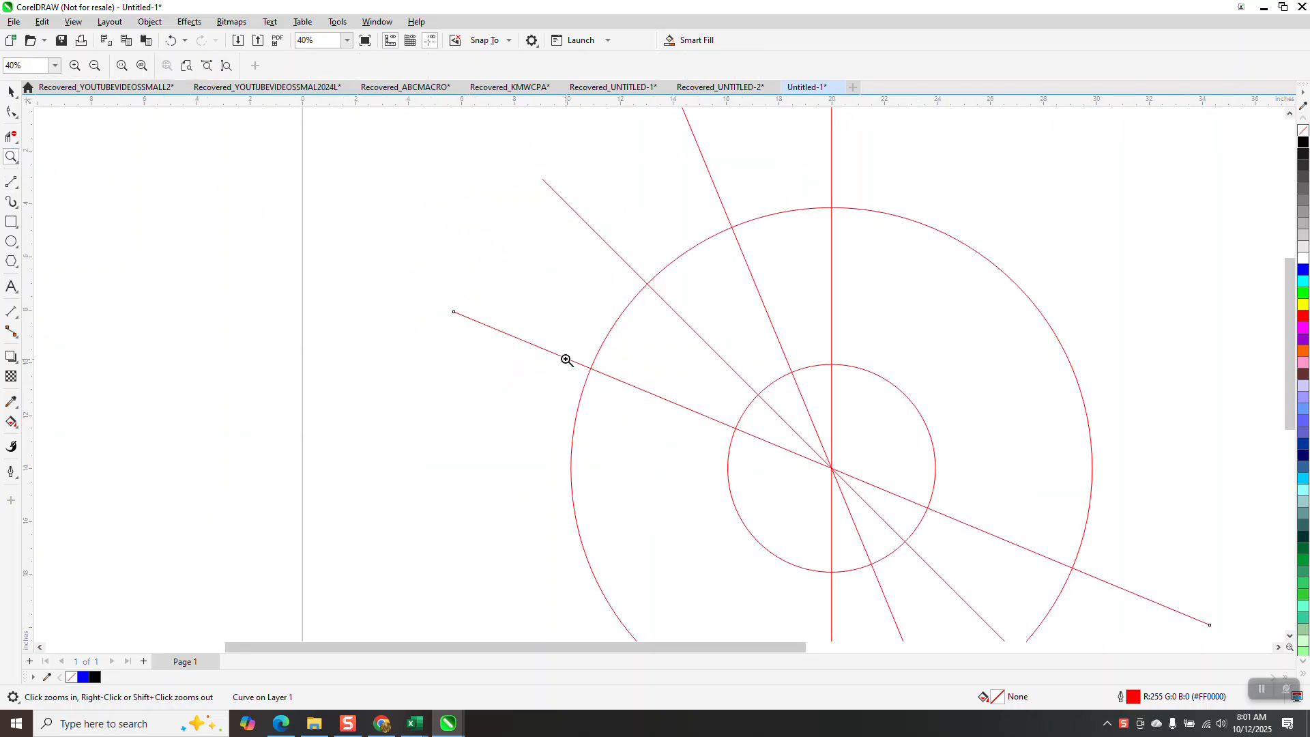
pyautogui.click(17, 191)
pyautogui.click(76, 181)
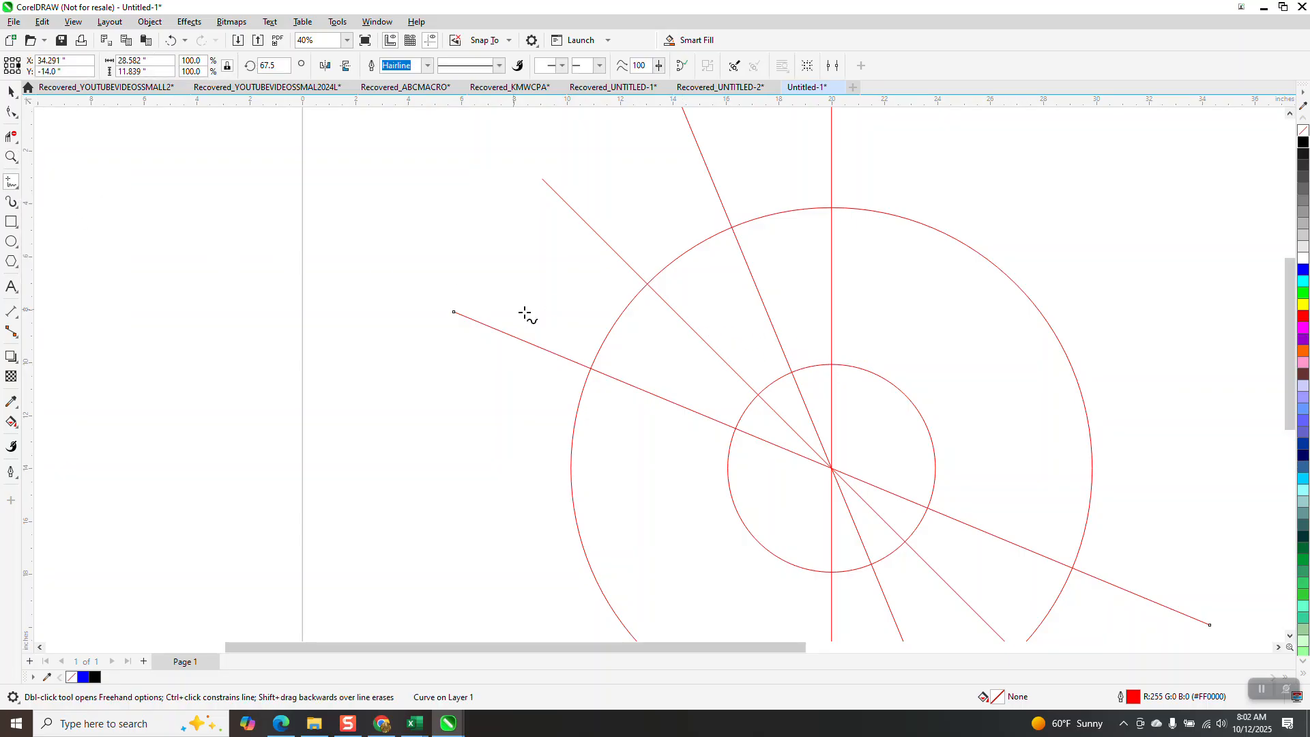
pyautogui.click(832, 367)
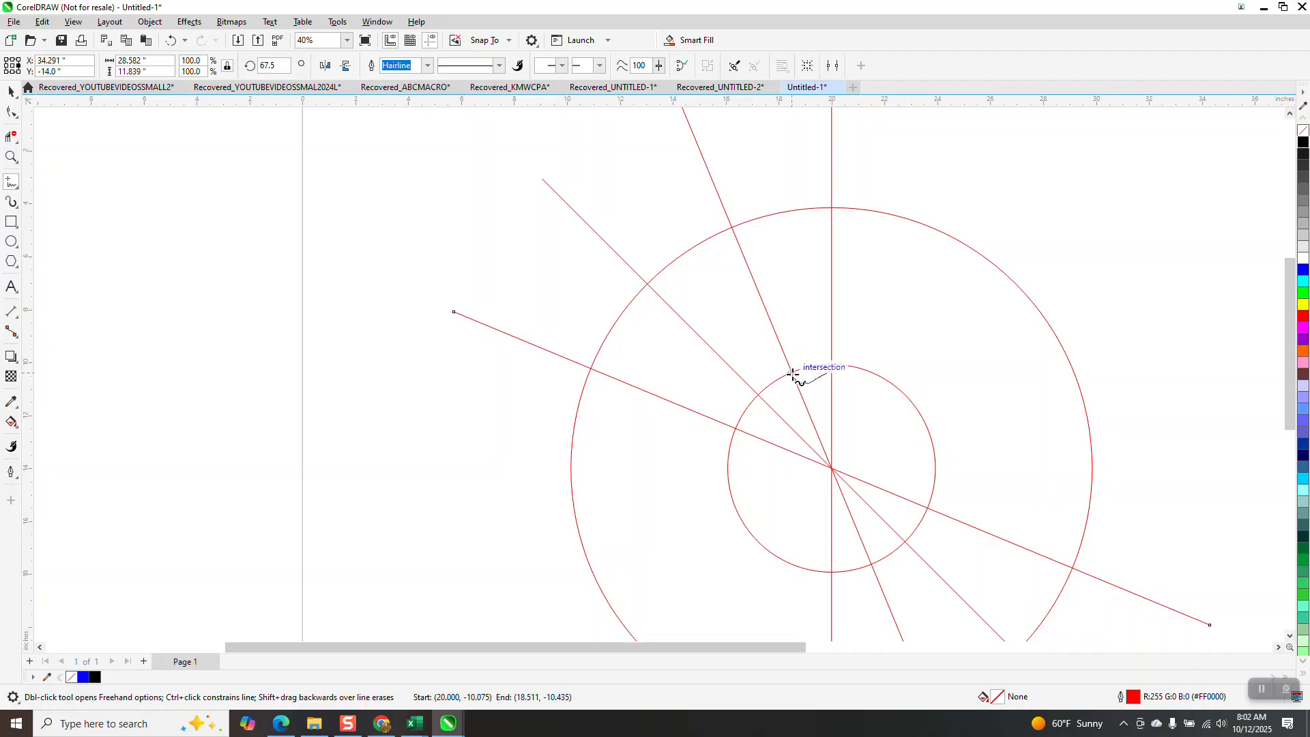
pyautogui.moveTo(793, 374)
pyautogui.mouseDown()
pyautogui.moveTo(657, 280)
pyautogui.moveTo(606, 302)
pyautogui.moveTo(584, 348)
pyautogui.moveTo(590, 367)
pyautogui.mouseUp()
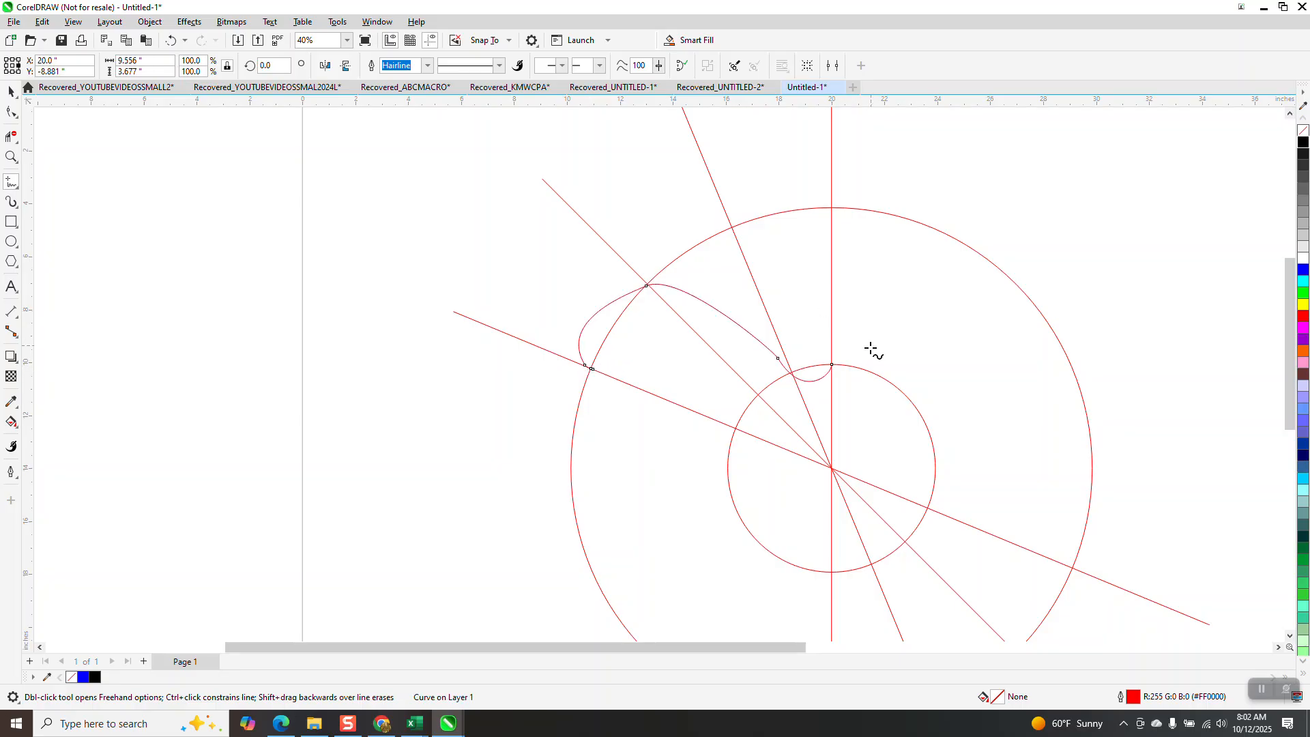
# Step: Snap the curve's outer end node to the intersection of the 67.5° line and outer circle, and delete the stray node beside it
pyautogui.click(11, 157)
pyautogui.moveTo(492, 224)
pyautogui.mouseDown()
pyautogui.moveTo(676, 372)
pyautogui.moveTo(940, 511)
pyautogui.mouseUp()
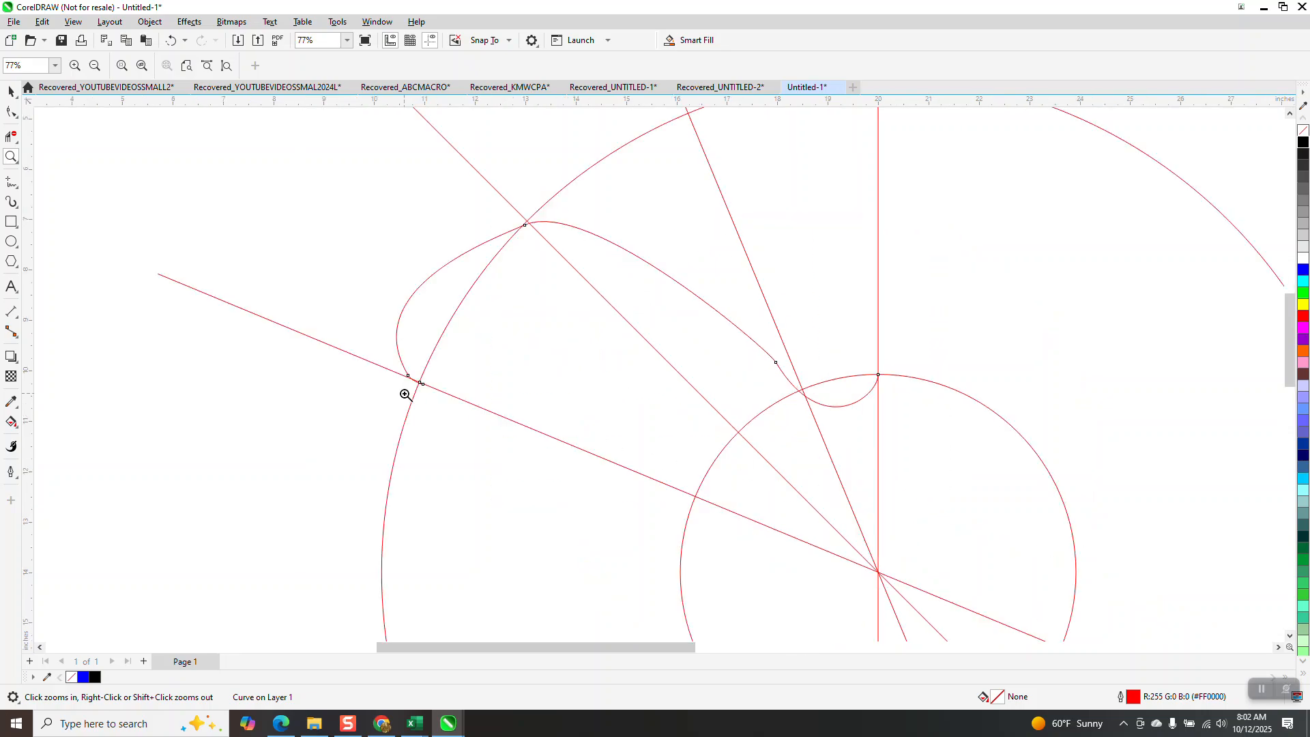
pyautogui.moveTo(386, 349); pyautogui.dragTo(520, 425)
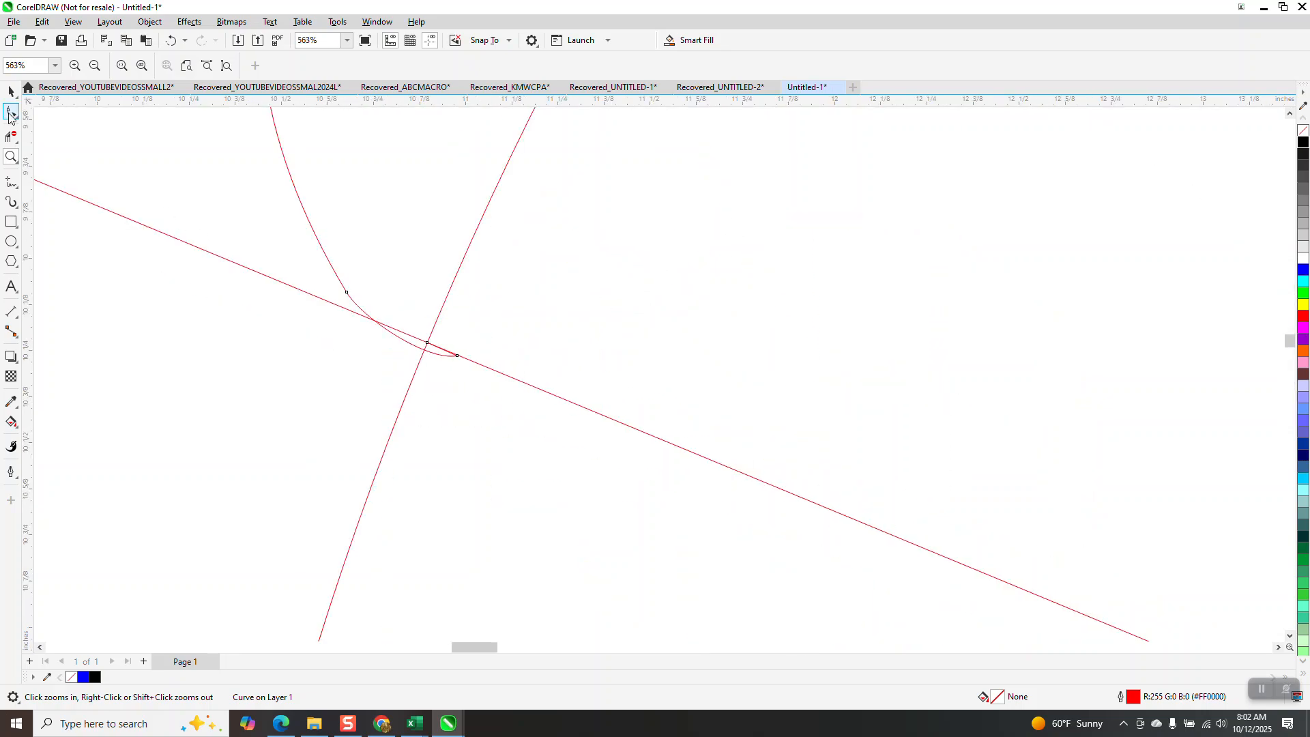
pyautogui.click(10, 114)
pyautogui.moveTo(455, 354); pyautogui.dragTo(427, 341)
pyautogui.moveTo(352, 276); pyautogui.dragTo(302, 330)
pyautogui.press('Delete')
pyautogui.scroll(-2, 413, 384)
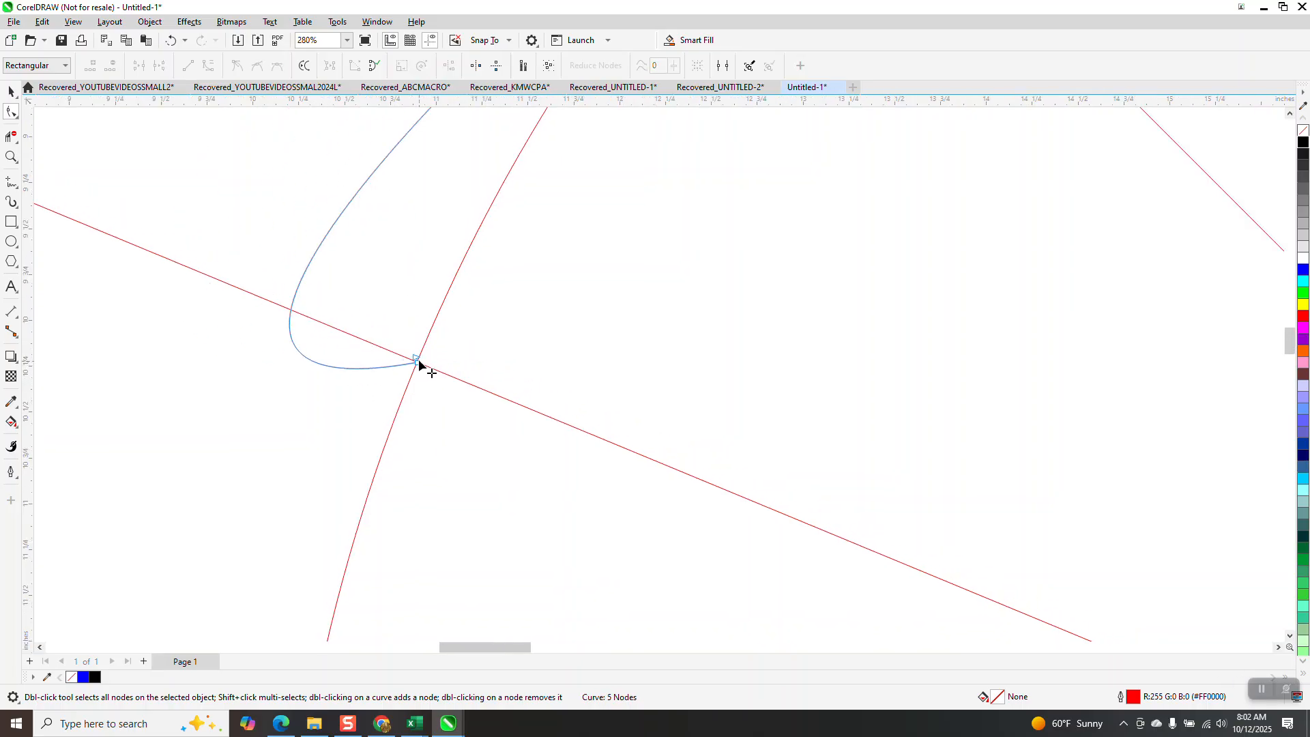
pyautogui.click(418, 365)
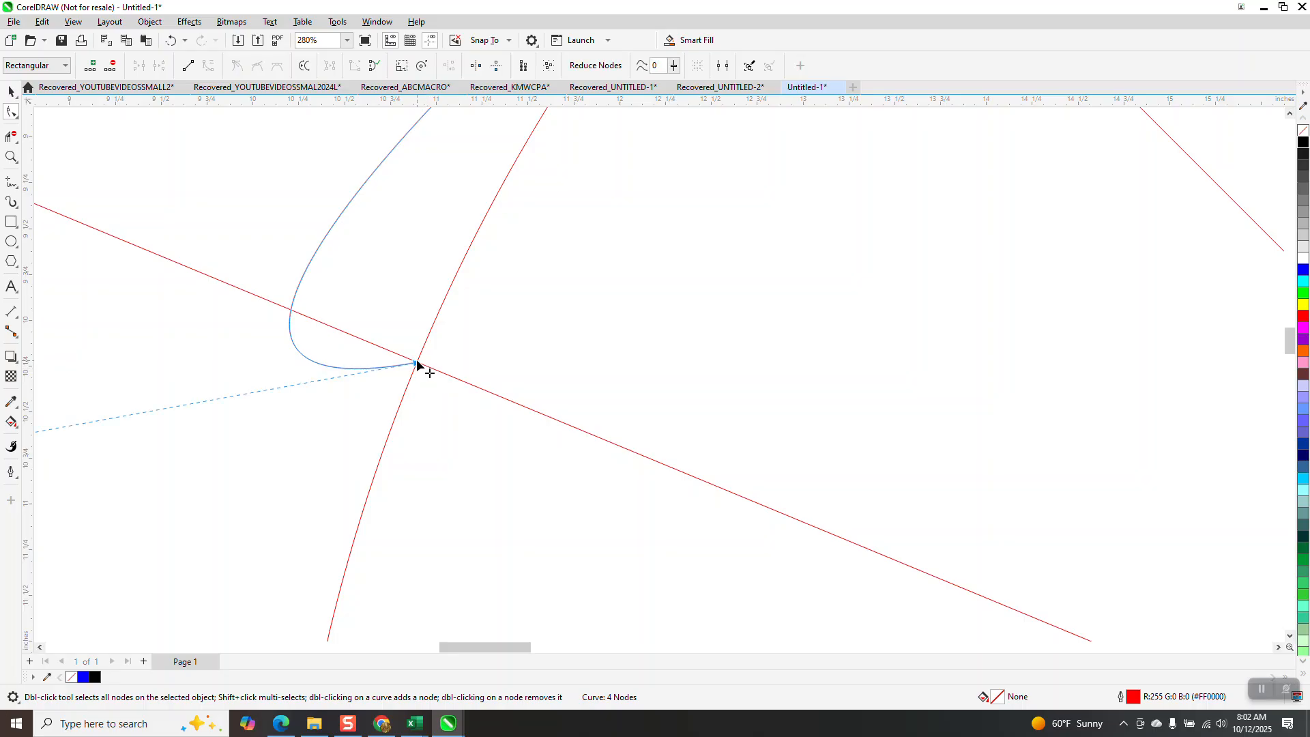
# Step: Adjust the control handles of the curve's outer end node and upper node to round out the outer bulge
pyautogui.scroll(-3, 433, 386)
pyautogui.moveTo(308, 402); pyautogui.dragTo(341, 255)
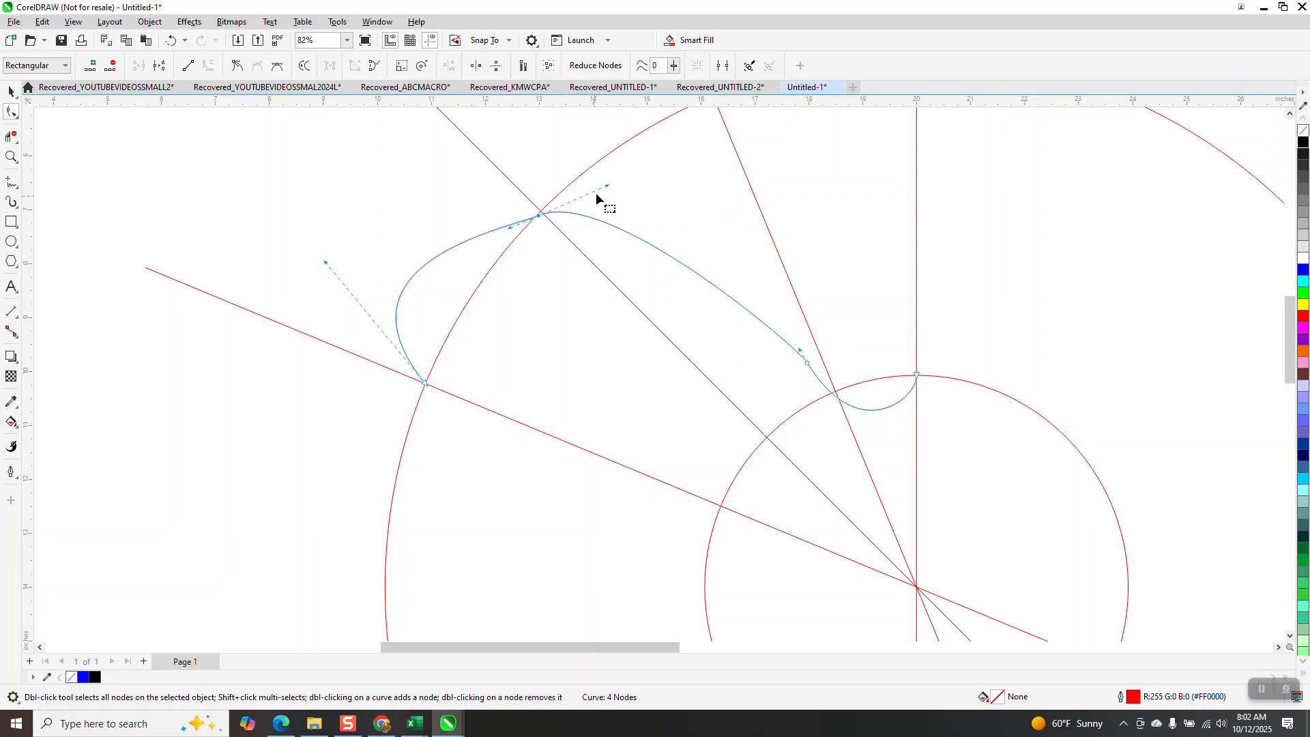
pyautogui.moveTo(607, 186); pyautogui.dragTo(620, 201)
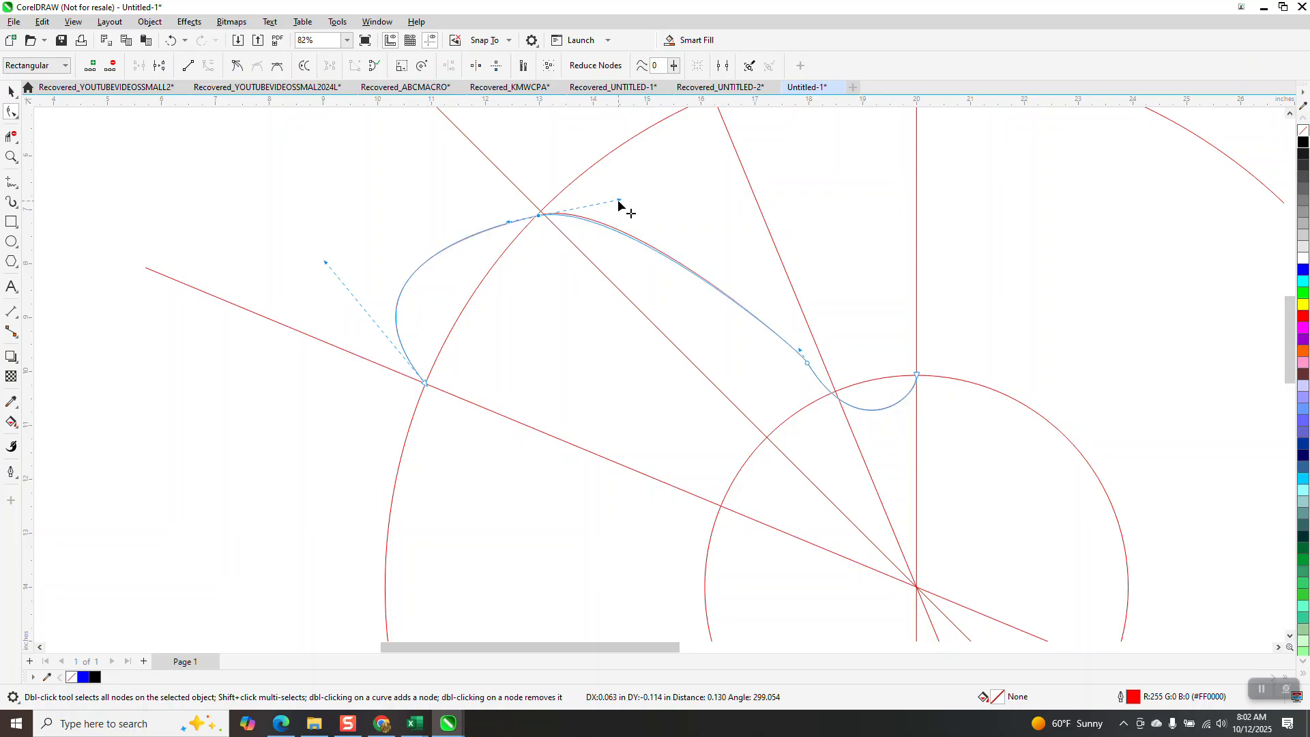
# Step: Delete the node near the inner circle and reshape that segment to pass through the intersection of the 22.5° line and inner circle
pyautogui.click(805, 365)
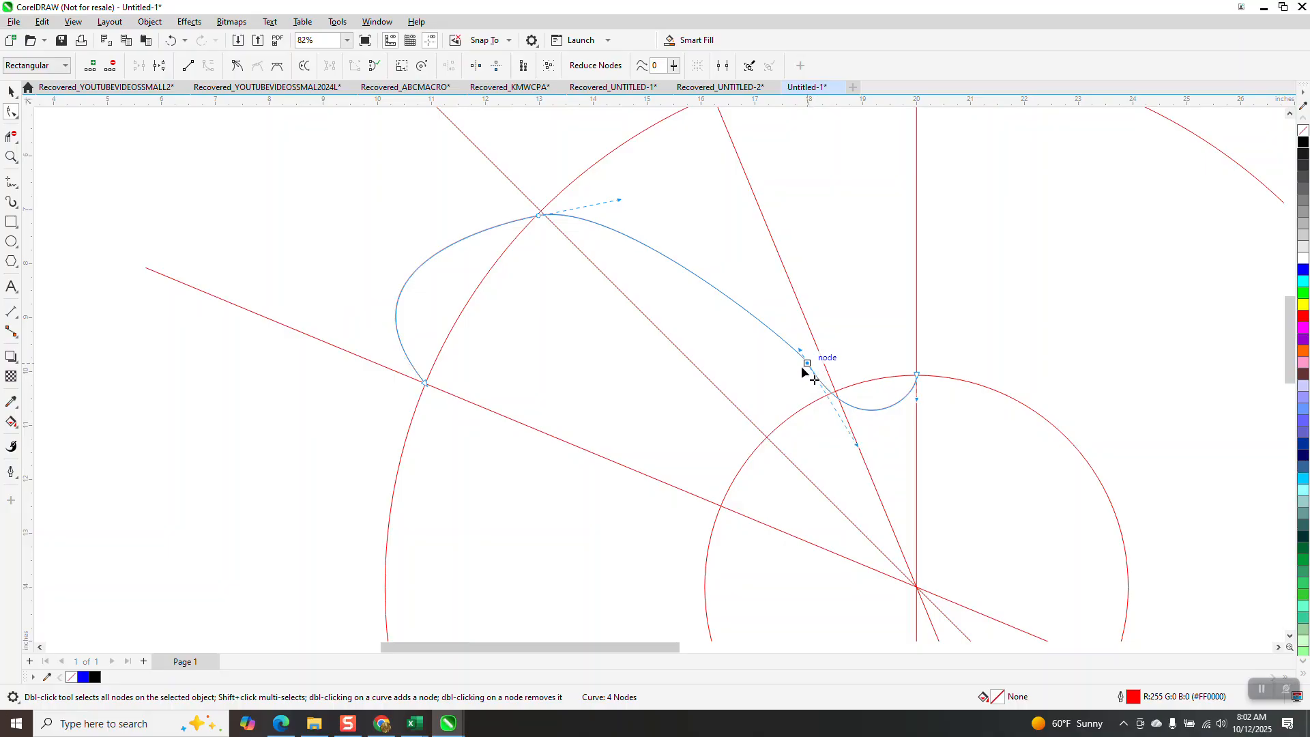
pyautogui.click(799, 374)
pyautogui.doubleClick(807, 364)
pyautogui.moveTo(840, 389); pyautogui.dragTo(836, 394)
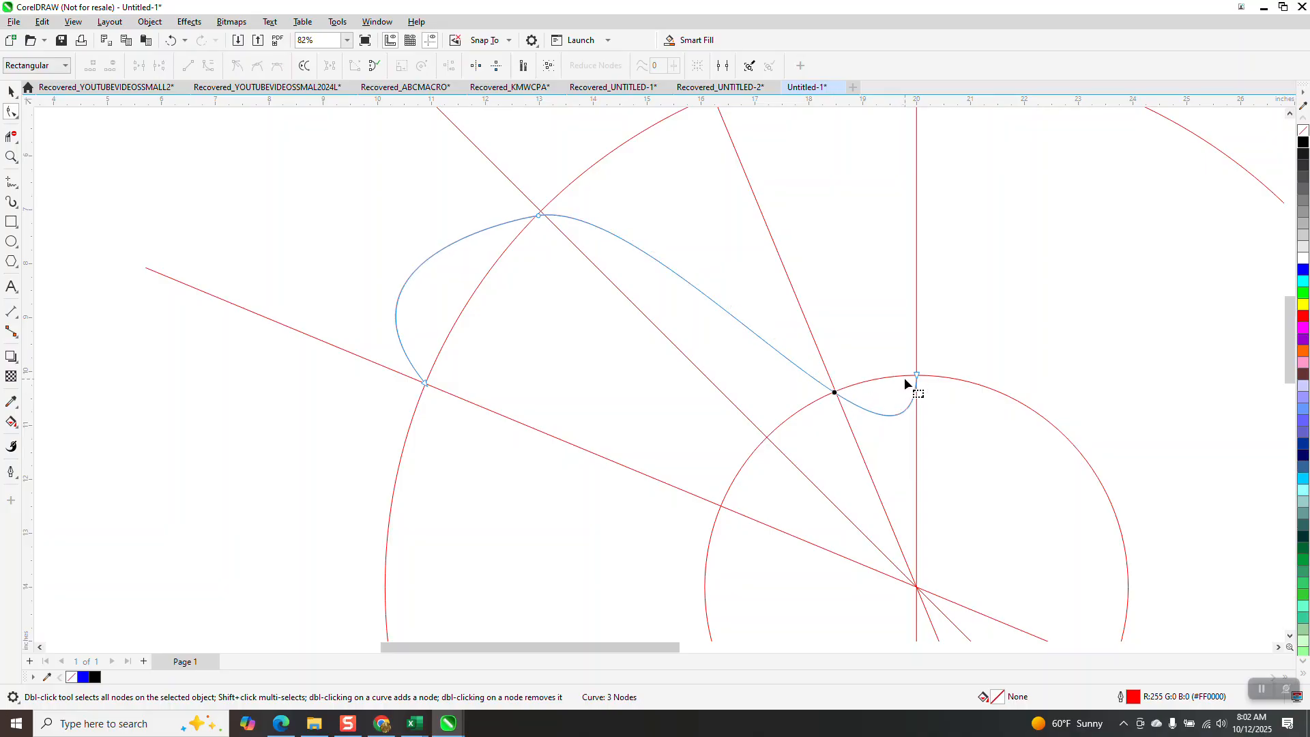
pyautogui.click(916, 377)
pyautogui.moveTo(912, 527); pyautogui.dragTo(889, 506)
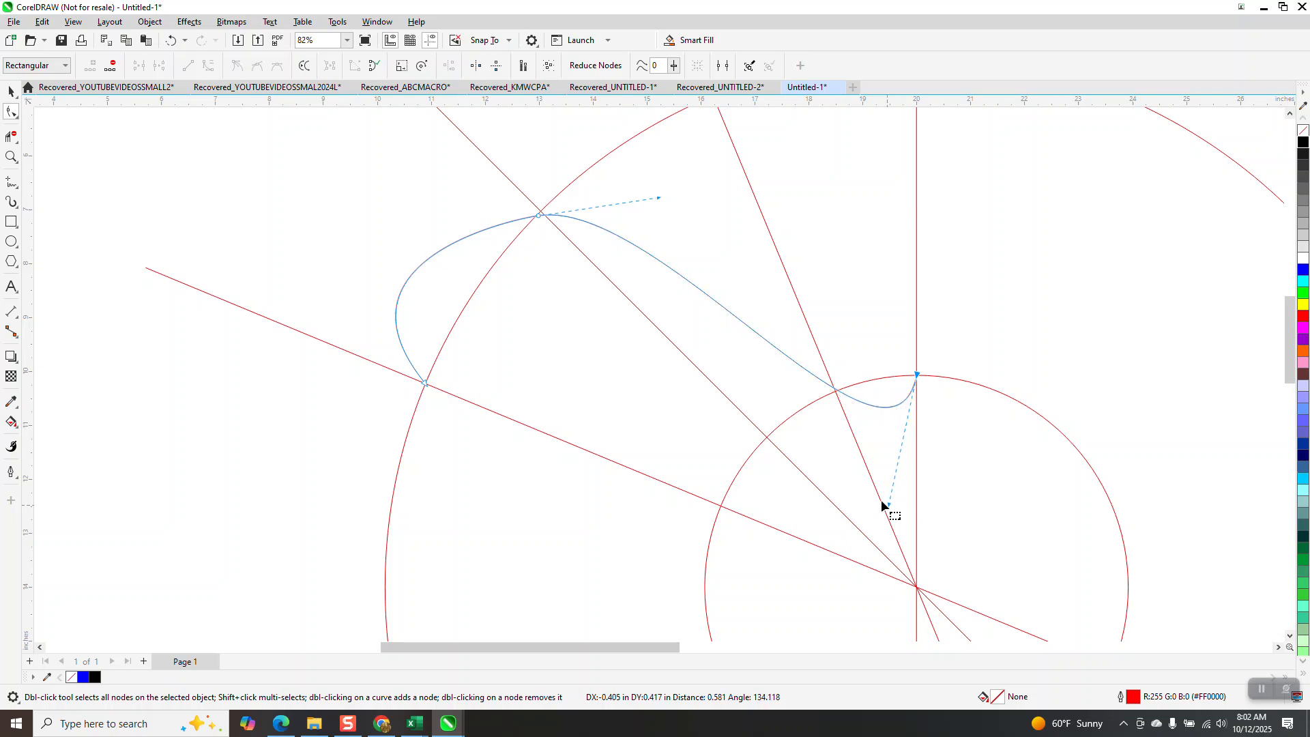
pyautogui.click(837, 394)
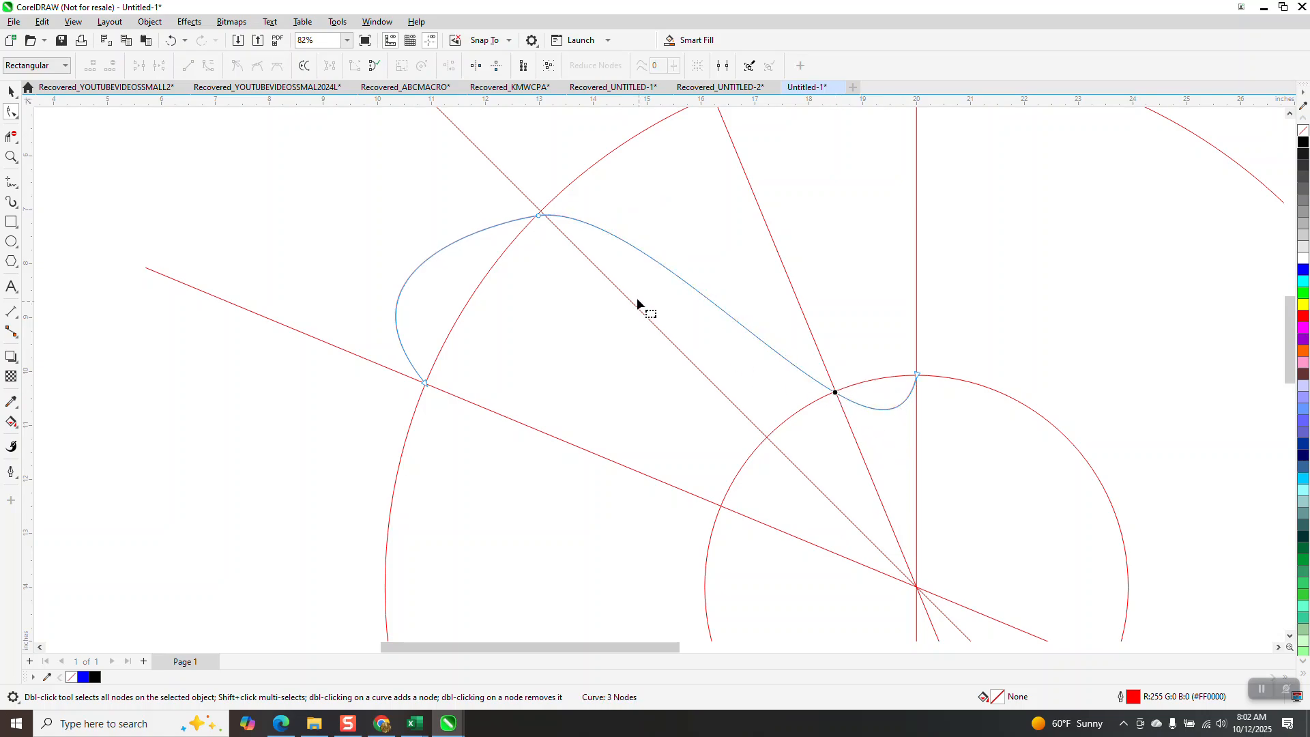
# Step: Snap the upper node to the intersection of the 45° line and outer circle, convert it to a cusp, and adjust its handles
pyautogui.moveTo(539, 215); pyautogui.dragTo(543, 214)
pyautogui.moveTo(661, 196); pyautogui.dragTo(668, 203)
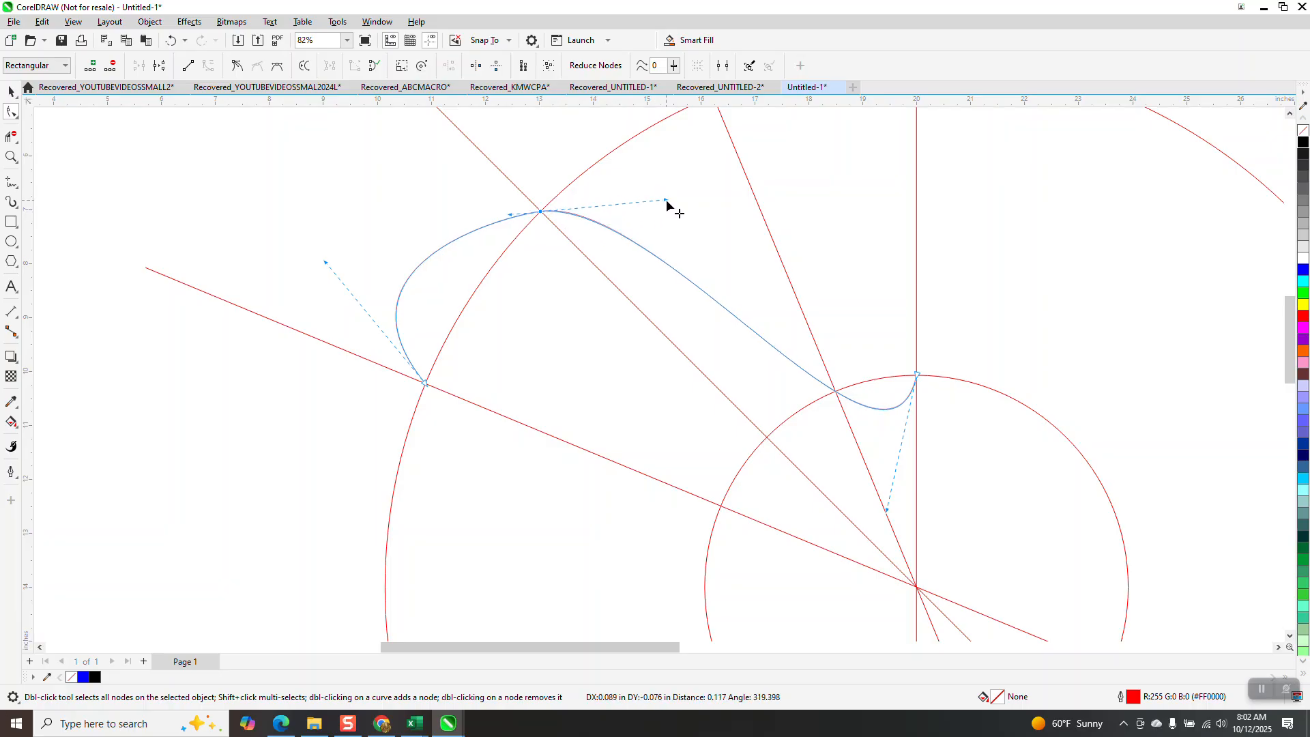
pyautogui.rightClick(541, 213)
pyautogui.click(582, 327)
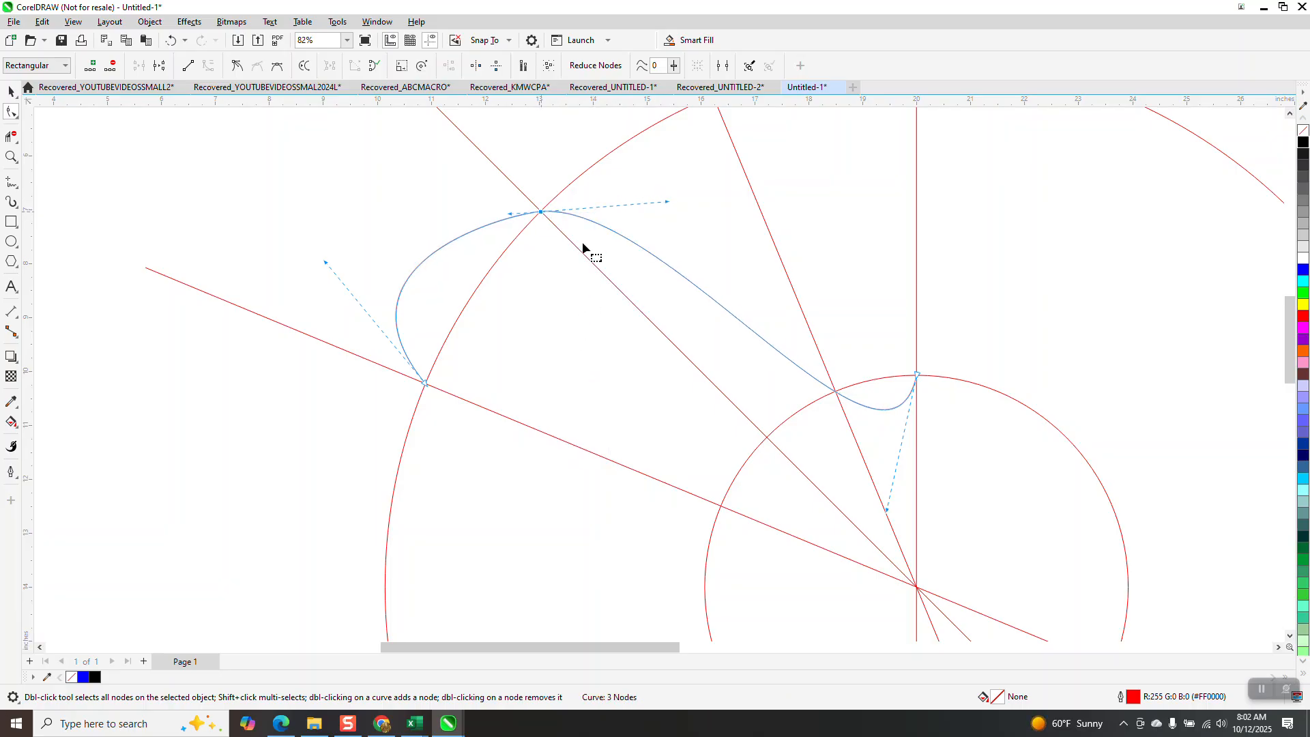
pyautogui.click(539, 213)
pyautogui.moveTo(510, 214); pyautogui.dragTo(507, 206)
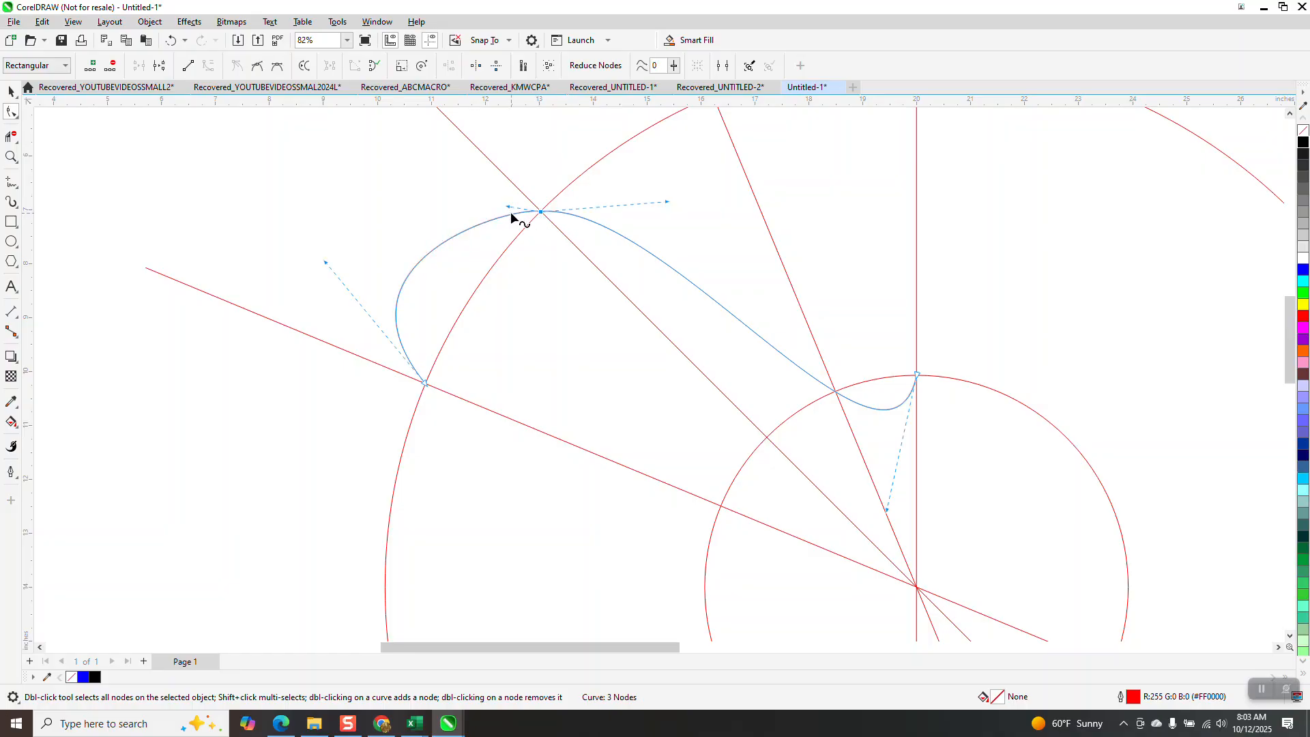
# Step: Pull the outer end node's control handle slightly inward to tighten the bulge, and finish editing the curve
pyautogui.scroll(-2, 510, 213)
pyautogui.rightClick(511, 213)
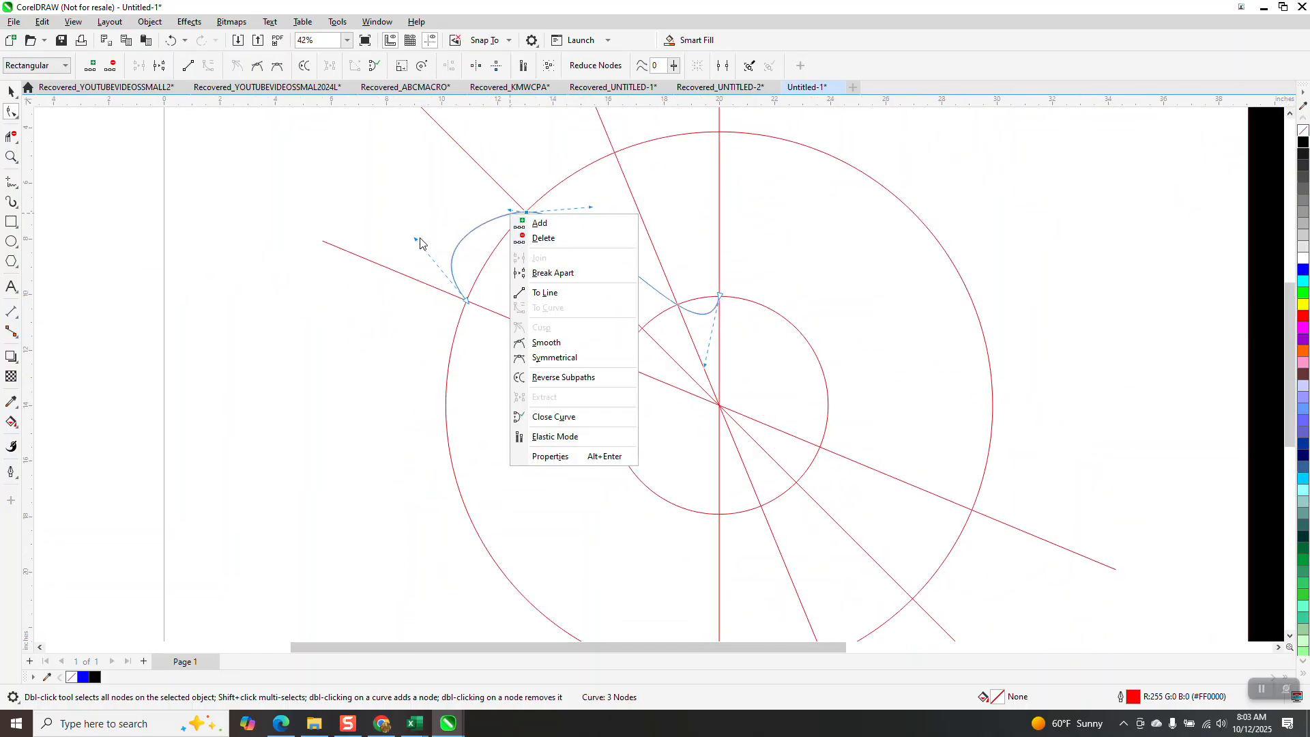
pyautogui.click(414, 240)
pyautogui.moveTo(414, 240); pyautogui.dragTo(421, 240)
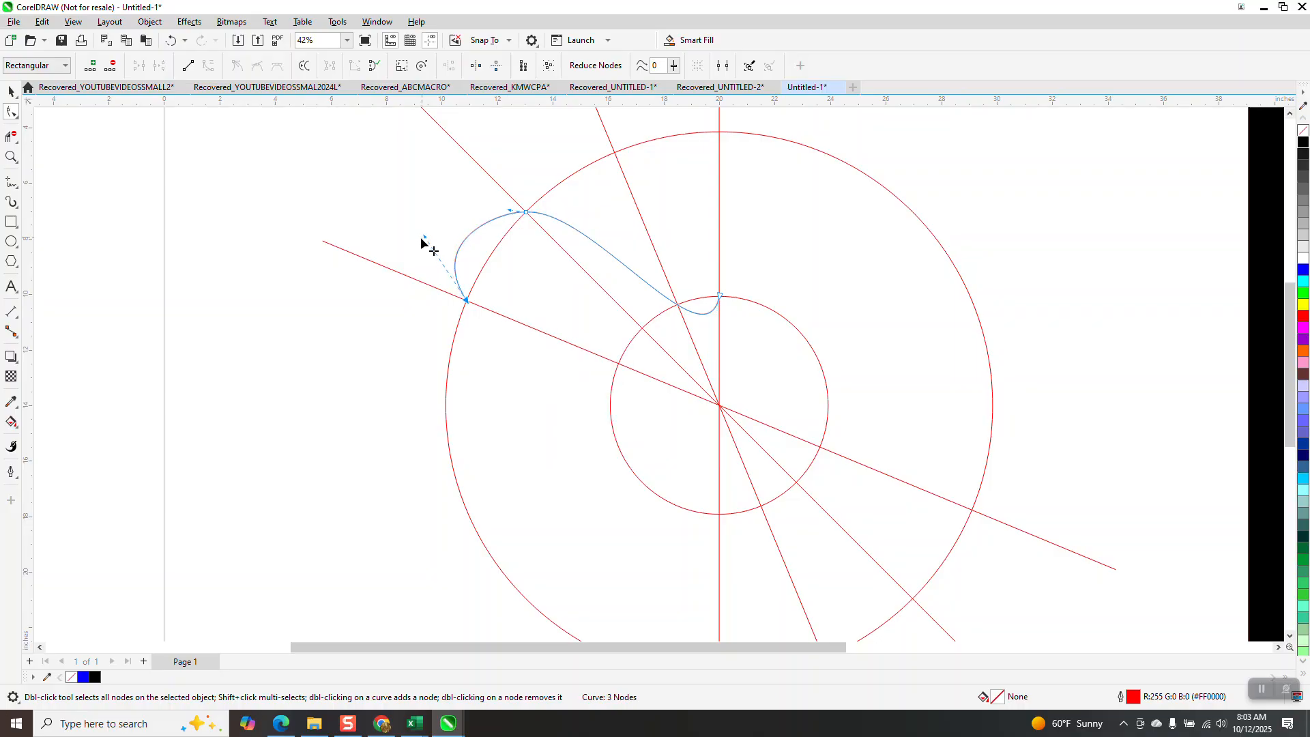
pyautogui.press('space')
pyautogui.scroll(-2, 298, 194)
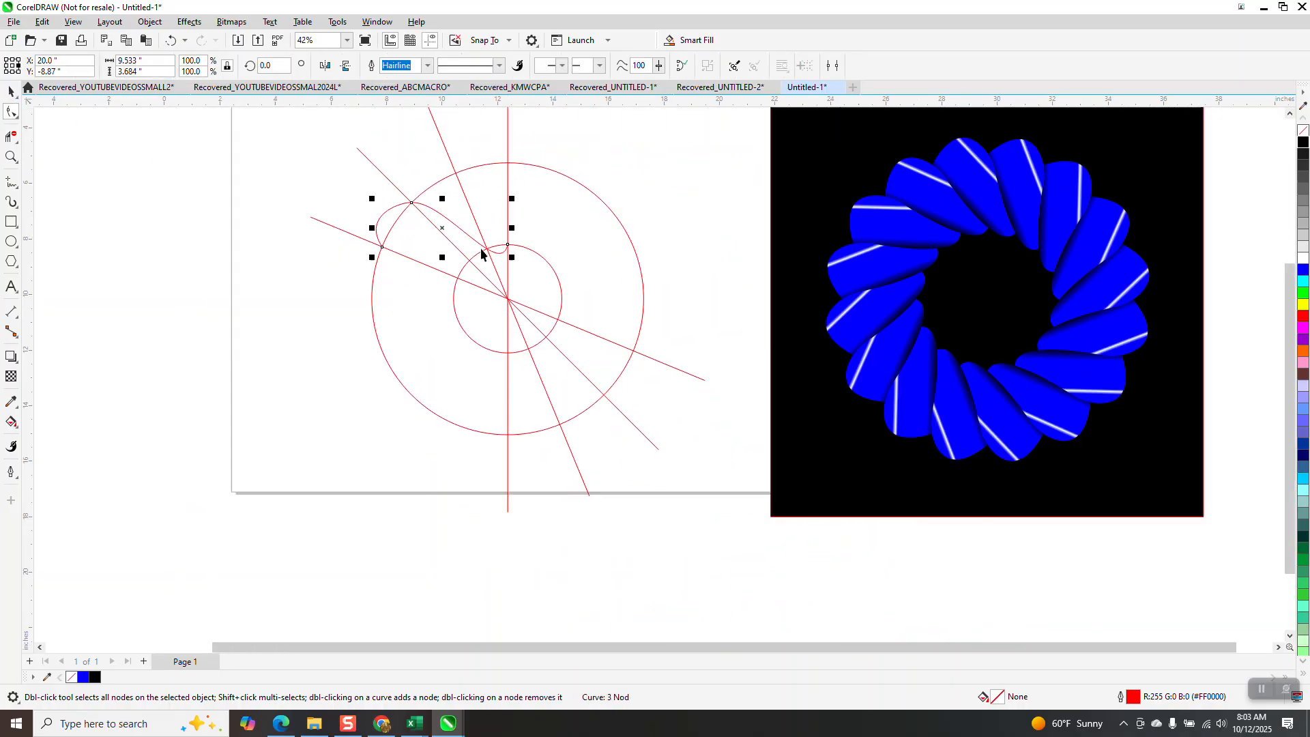
pyautogui.click(685, 143)
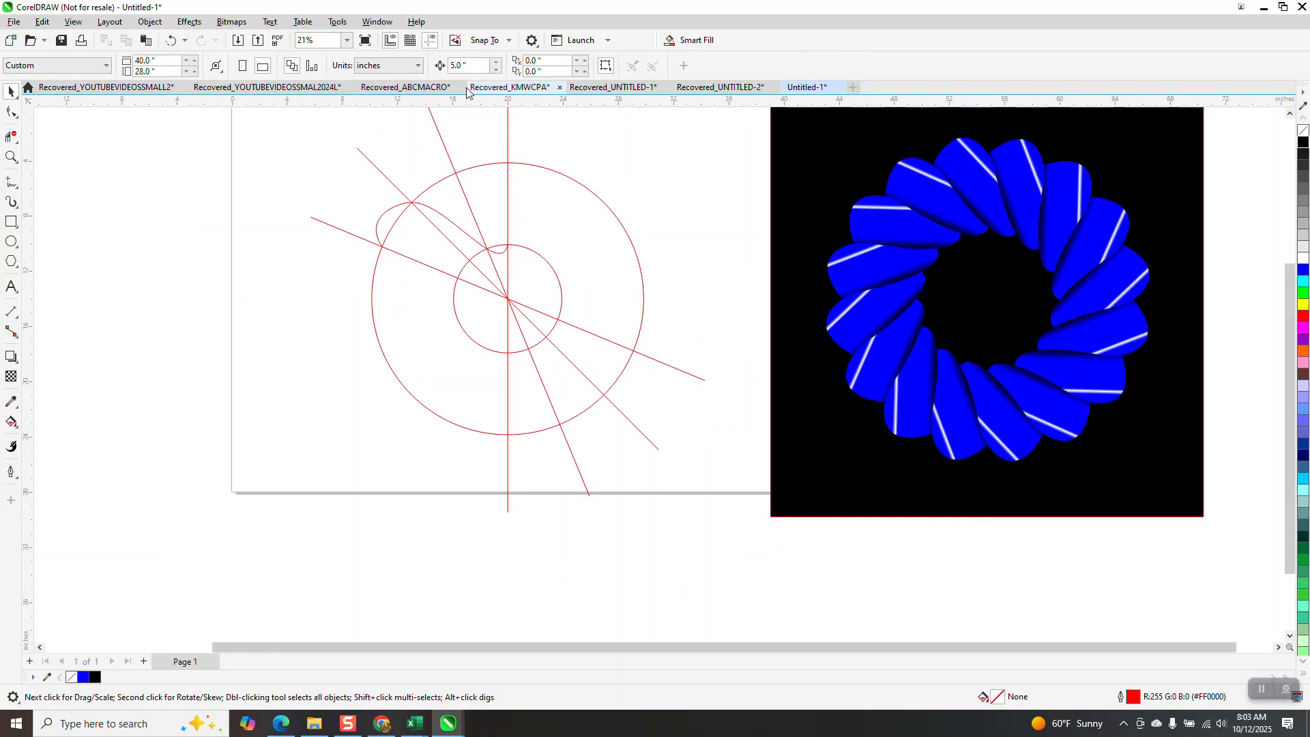
# Step: Group the two circles and four guide lines, nudging the S-curve off the page and back to keep it ungrouped
pyautogui.click(436, 217)
pyautogui.press('Left')
pyautogui.press('Left')
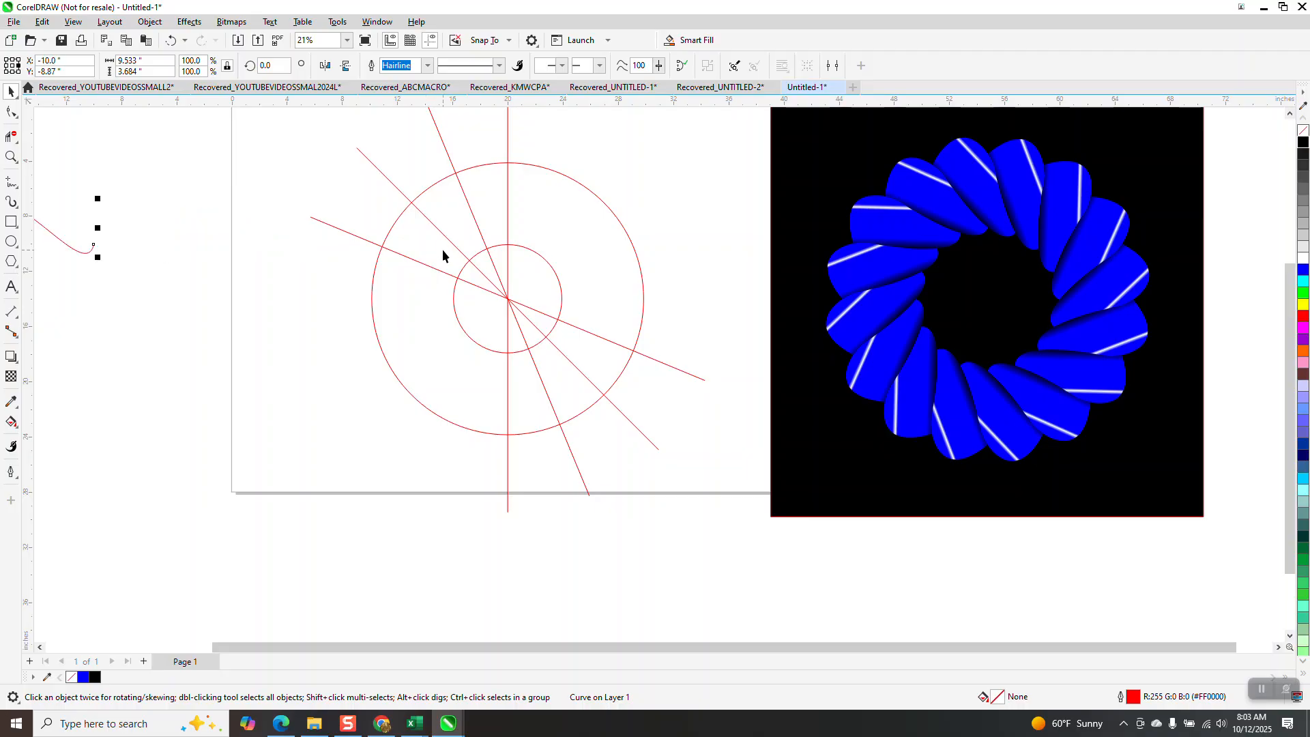
pyautogui.scroll(-1, 409, 244)
pyautogui.moveTo(324, 120); pyautogui.dragTo(647, 445)
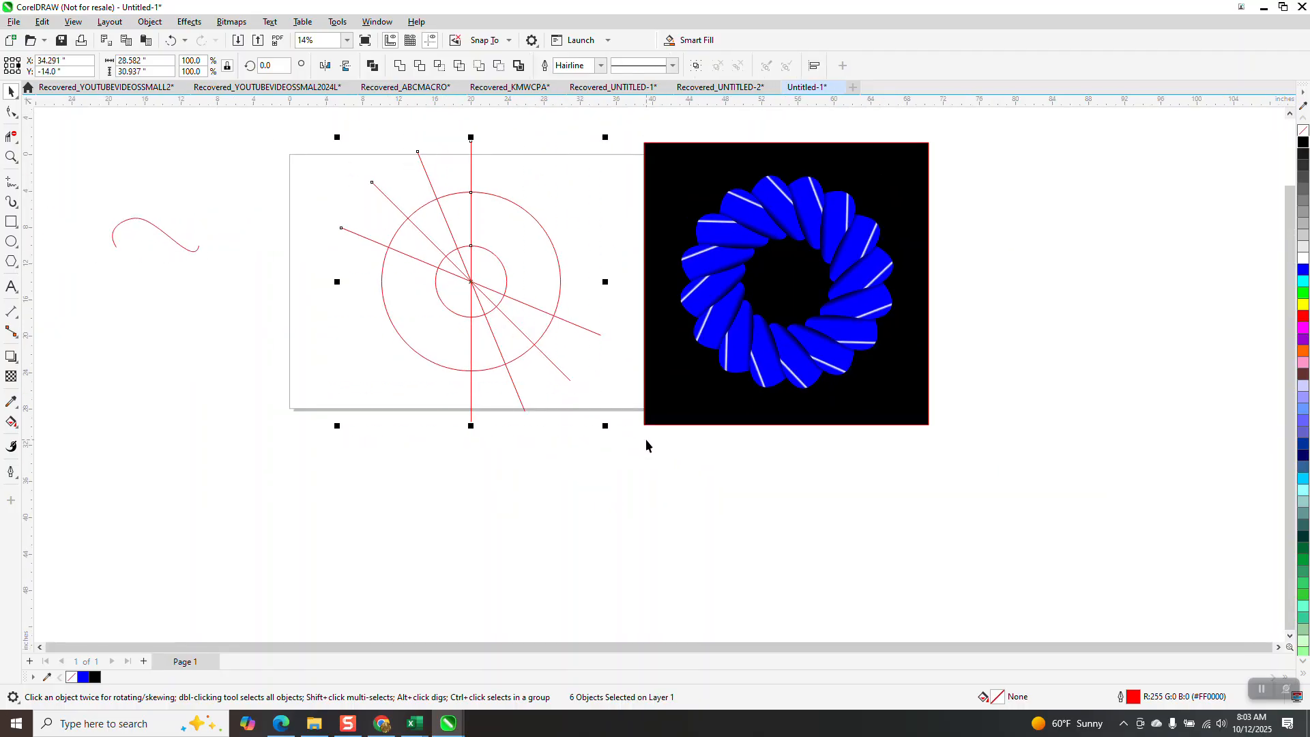
pyautogui.hotkey('ctrl', 'g')
pyautogui.click(190, 252)
pyautogui.press('Right')
pyautogui.press('Right')
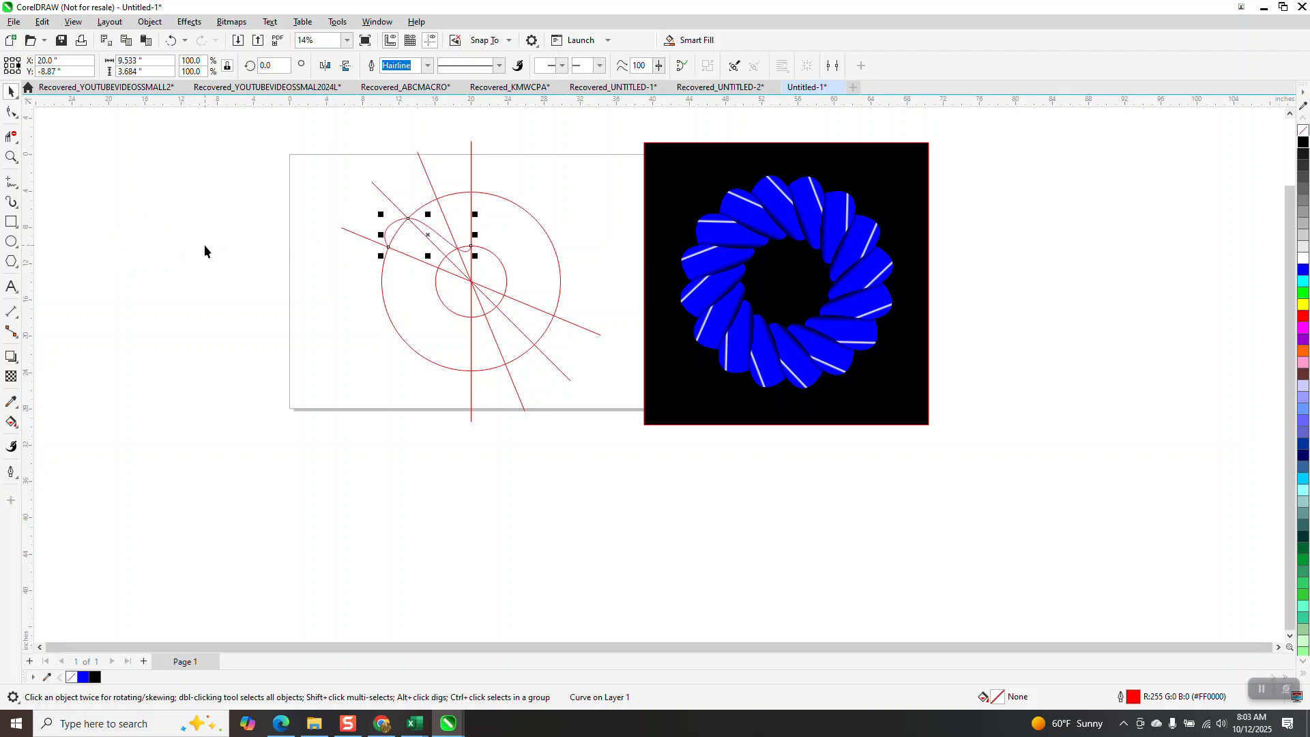
# Step: Set the S-curve's rotation center at the circles' center and create a copy rotated 22.5 degrees
pyautogui.click(11, 157)
pyautogui.moveTo(301, 143); pyautogui.dragTo(776, 493)
pyautogui.click(11, 90)
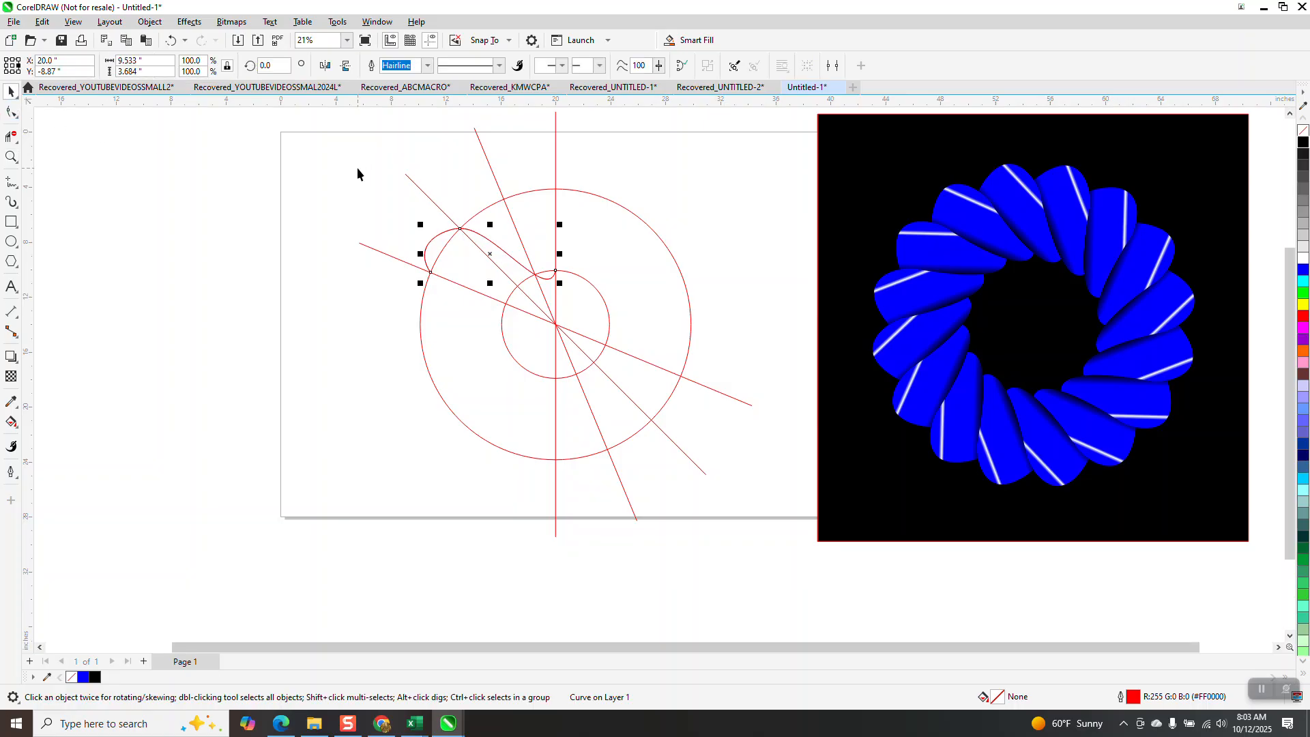
pyautogui.click(486, 247)
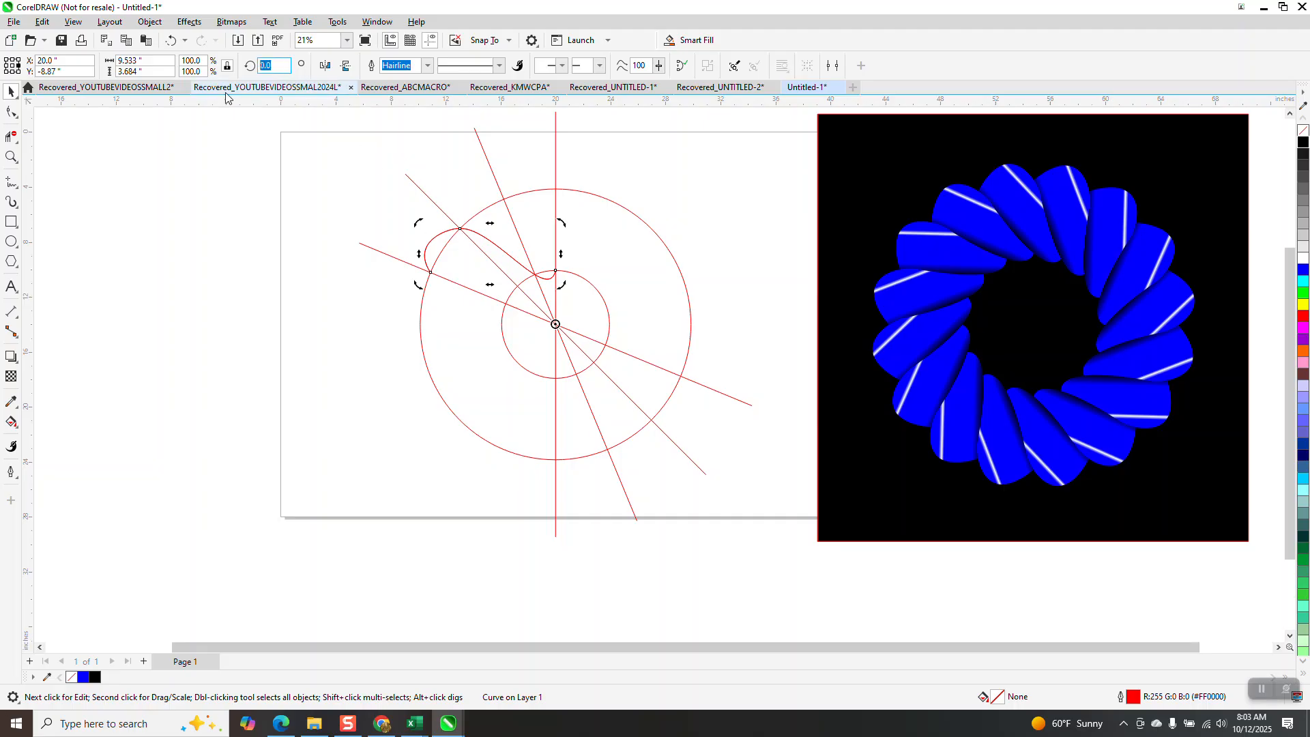
pyautogui.write('22.')
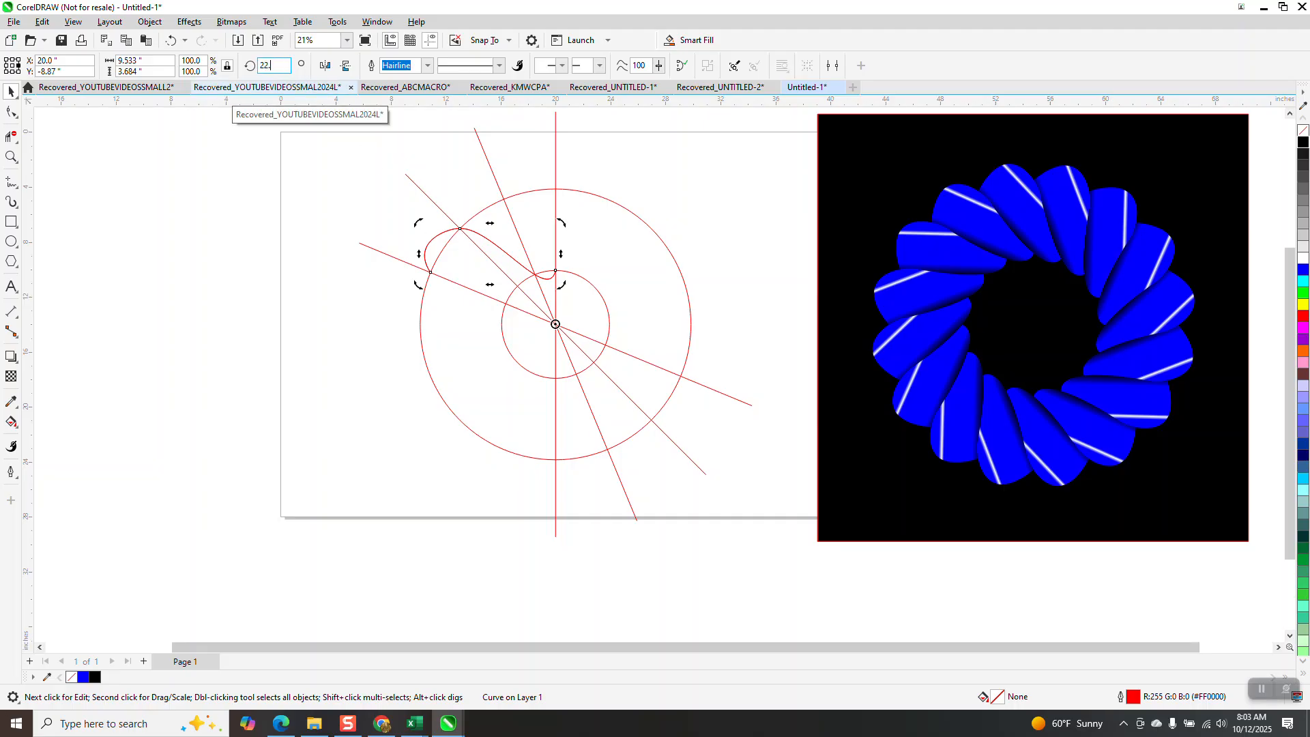
pyautogui.write('5')
pyautogui.press('Return')
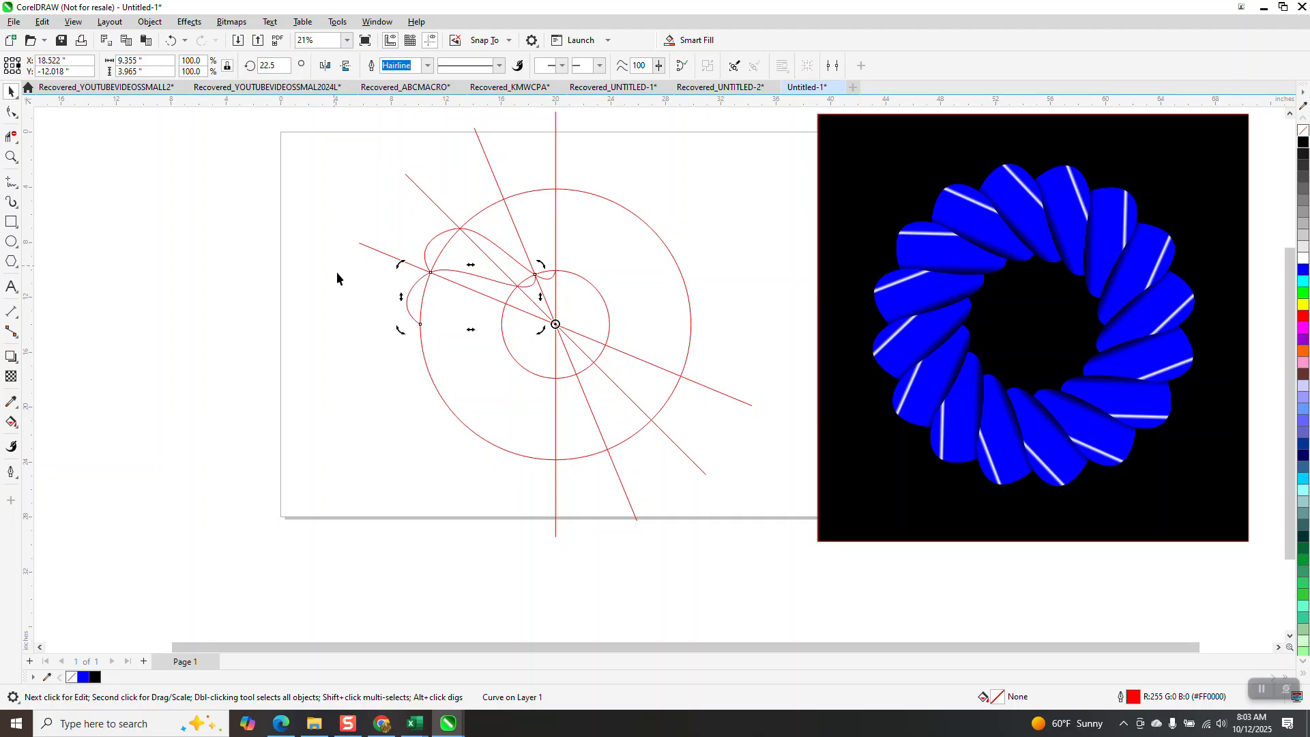
pyautogui.click(11, 157)
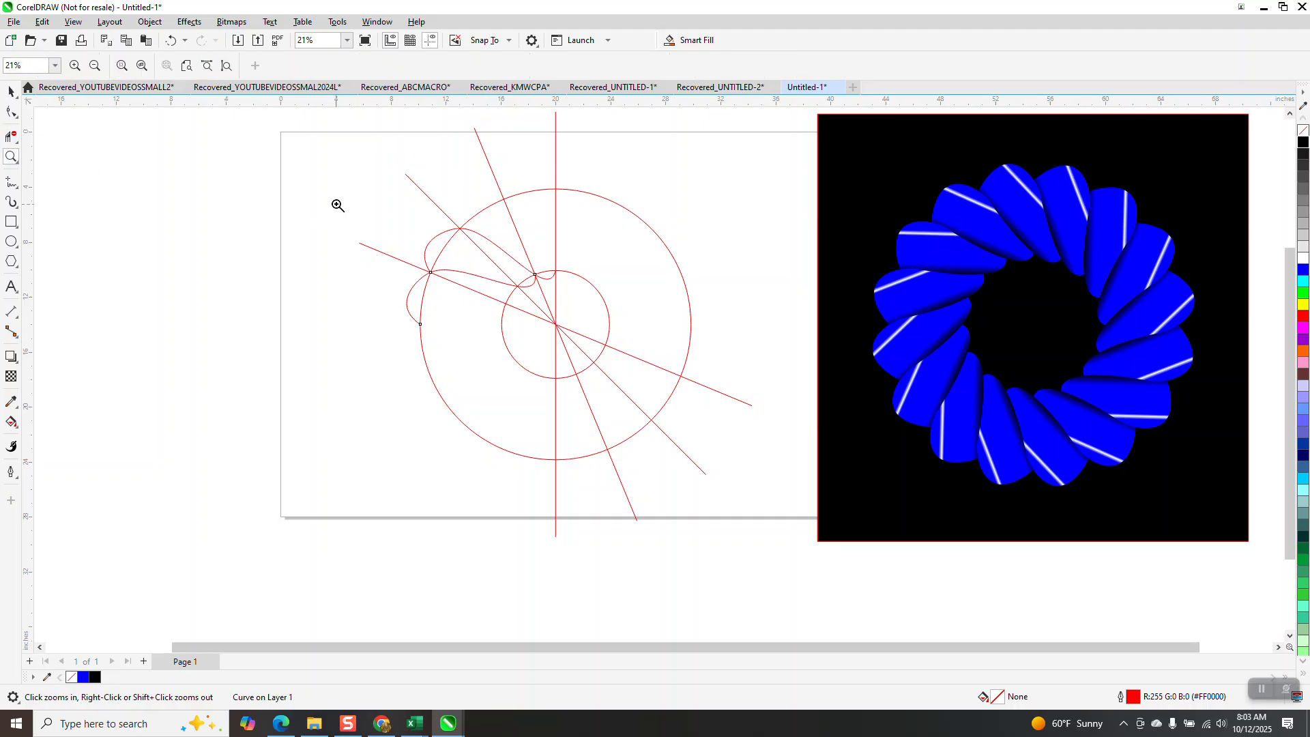
# Step: Delete the outer circle arc and the 45° guide line section that cross the area between the two S-curves
pyautogui.moveTo(640, 393); pyautogui.dragTo(638, 393)
pyautogui.click(15, 138)
pyautogui.click(527, 247)
pyautogui.click(657, 278)
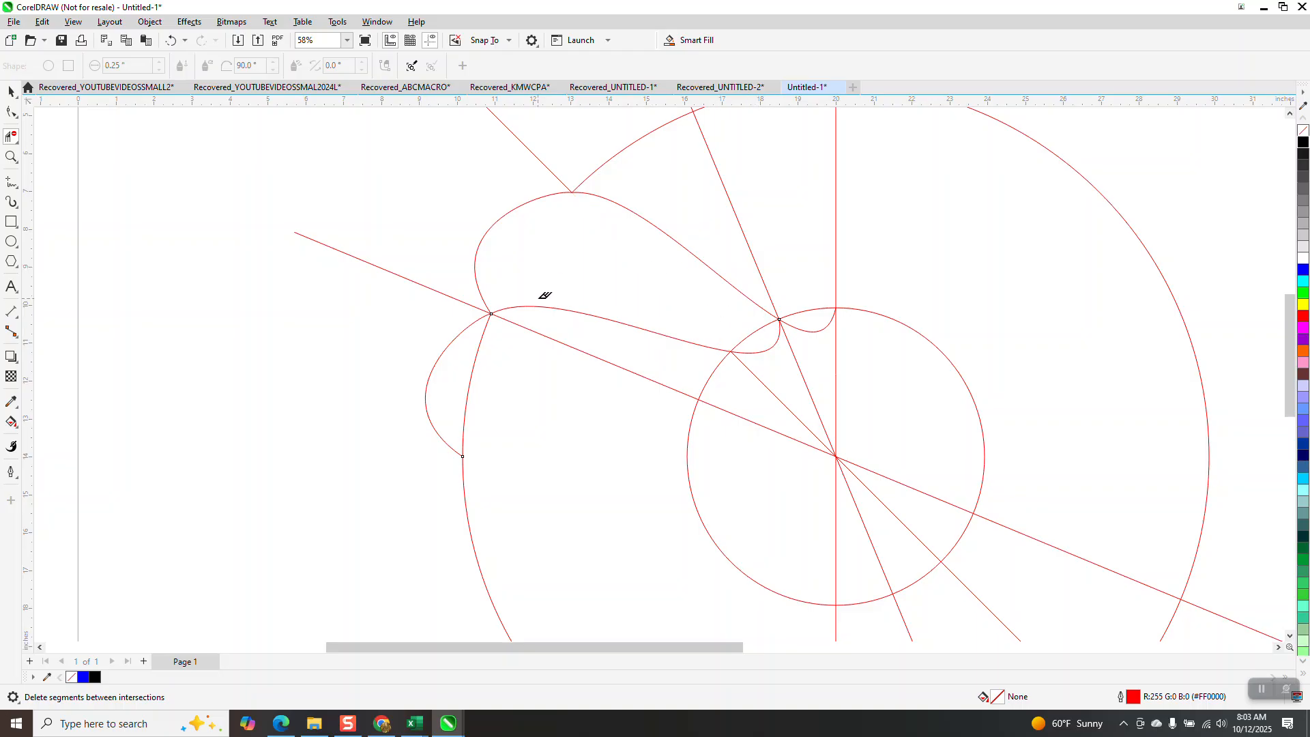
pyautogui.scroll(-2, 412, 256)
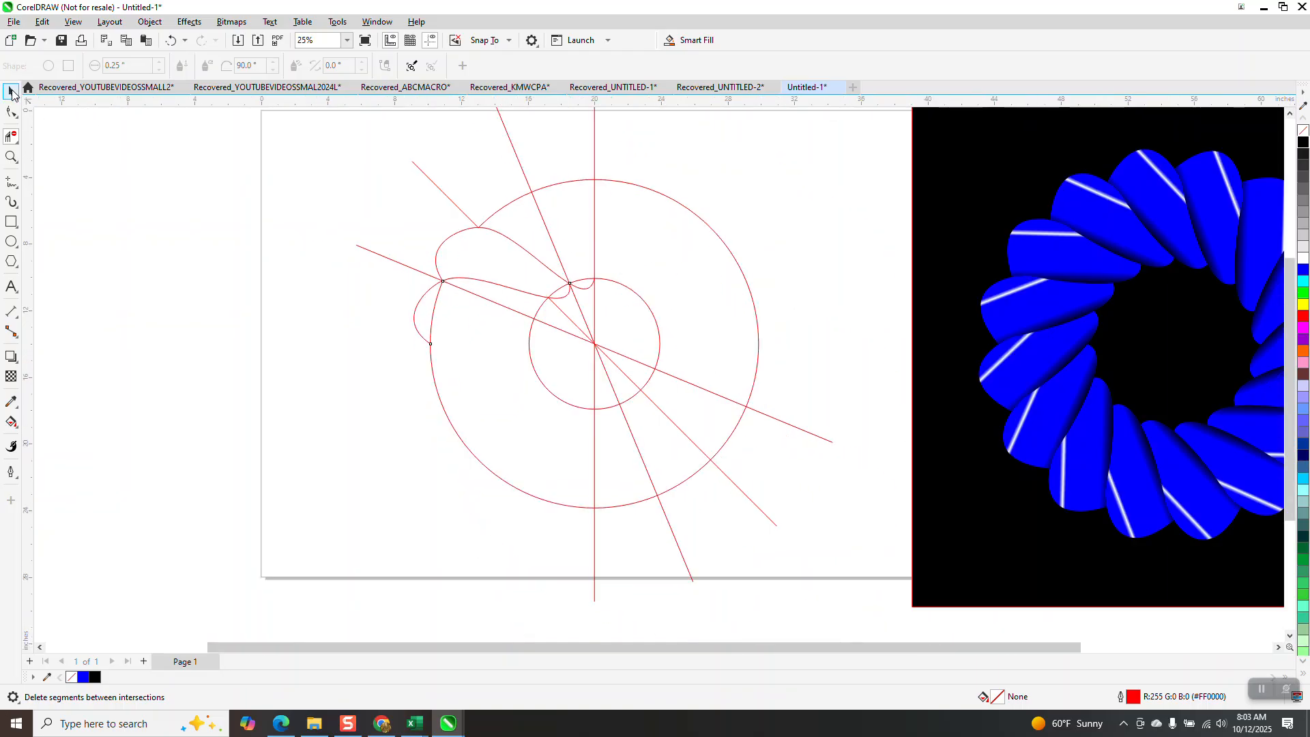
# Step: Smart Fill the region enclosed between the two S-curves with blue and no outline, and shift the filled shape off the page
pyautogui.click(11, 90)
pyautogui.click(11, 422)
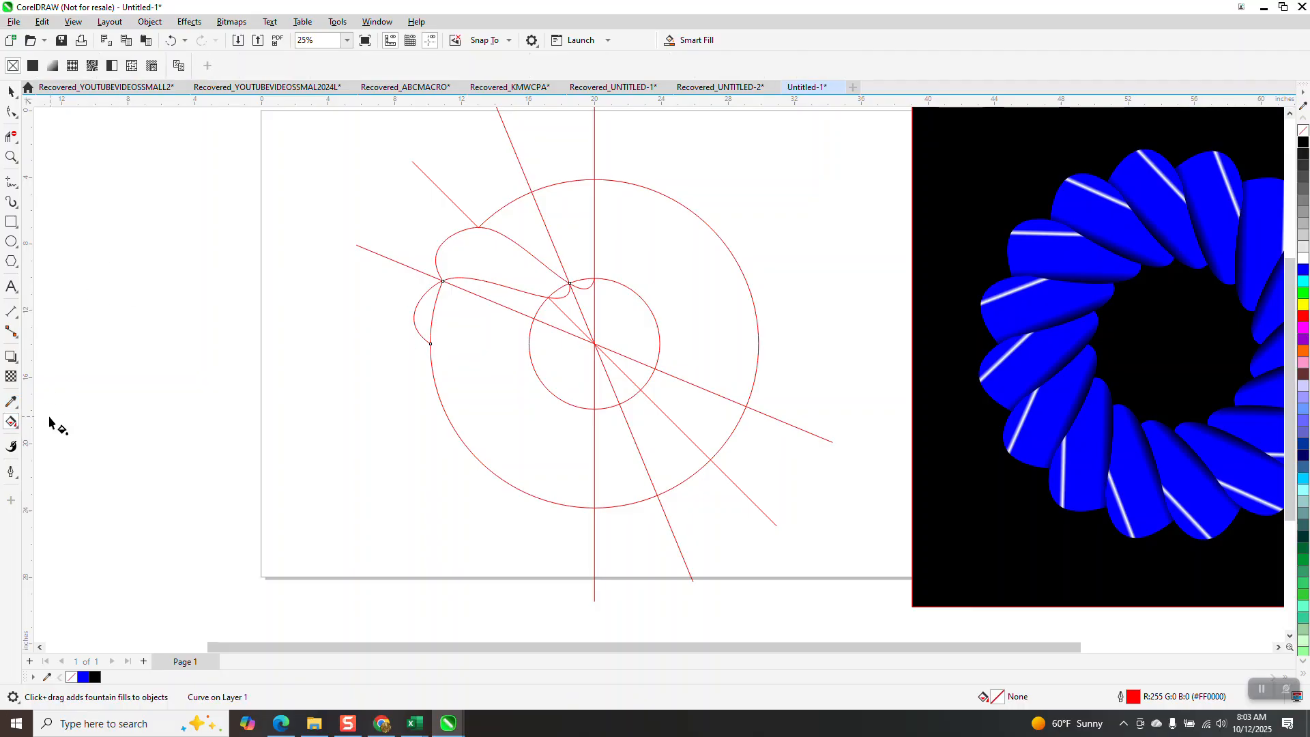
pyautogui.click(18, 429)
pyautogui.click(48, 439)
pyautogui.click(508, 267)
pyautogui.press('Left')
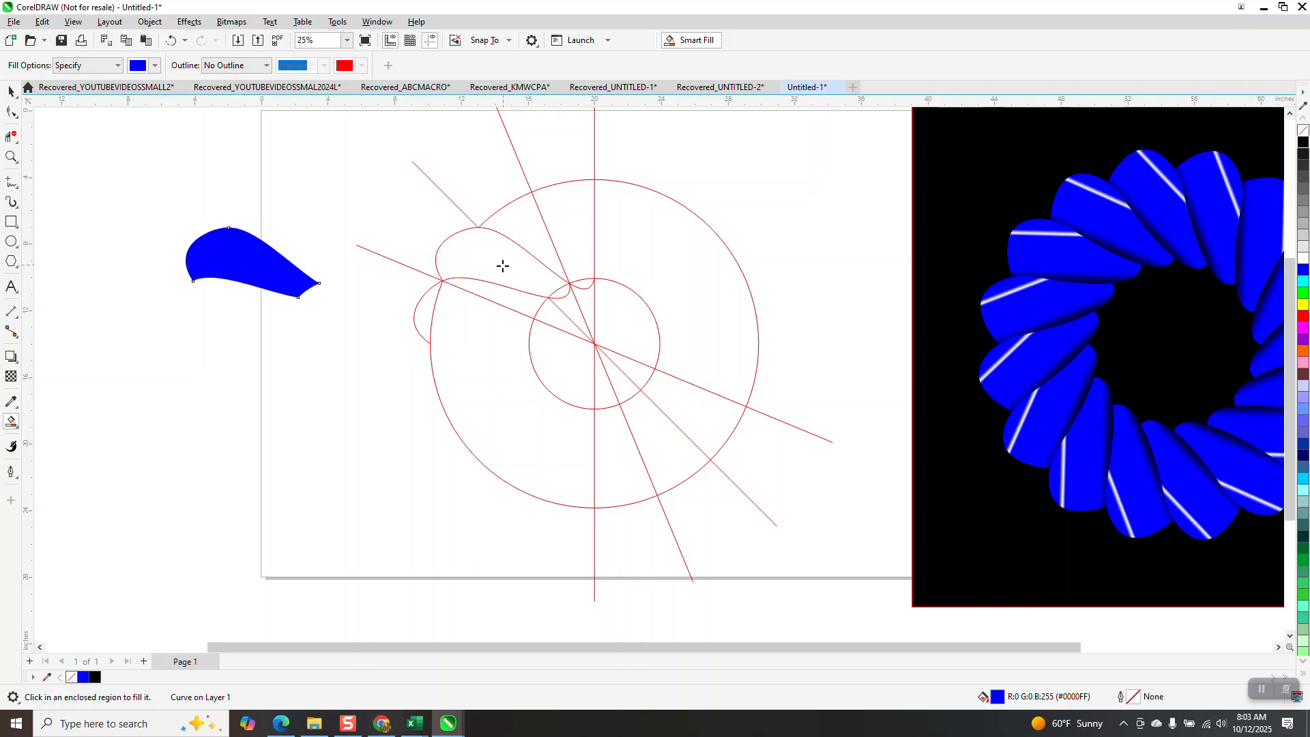
# Step: Select the guide group and both S-curves together and move them off the page, beyond the black reference square
pyautogui.scroll(-4, 503, 267)
pyautogui.click(11, 91)
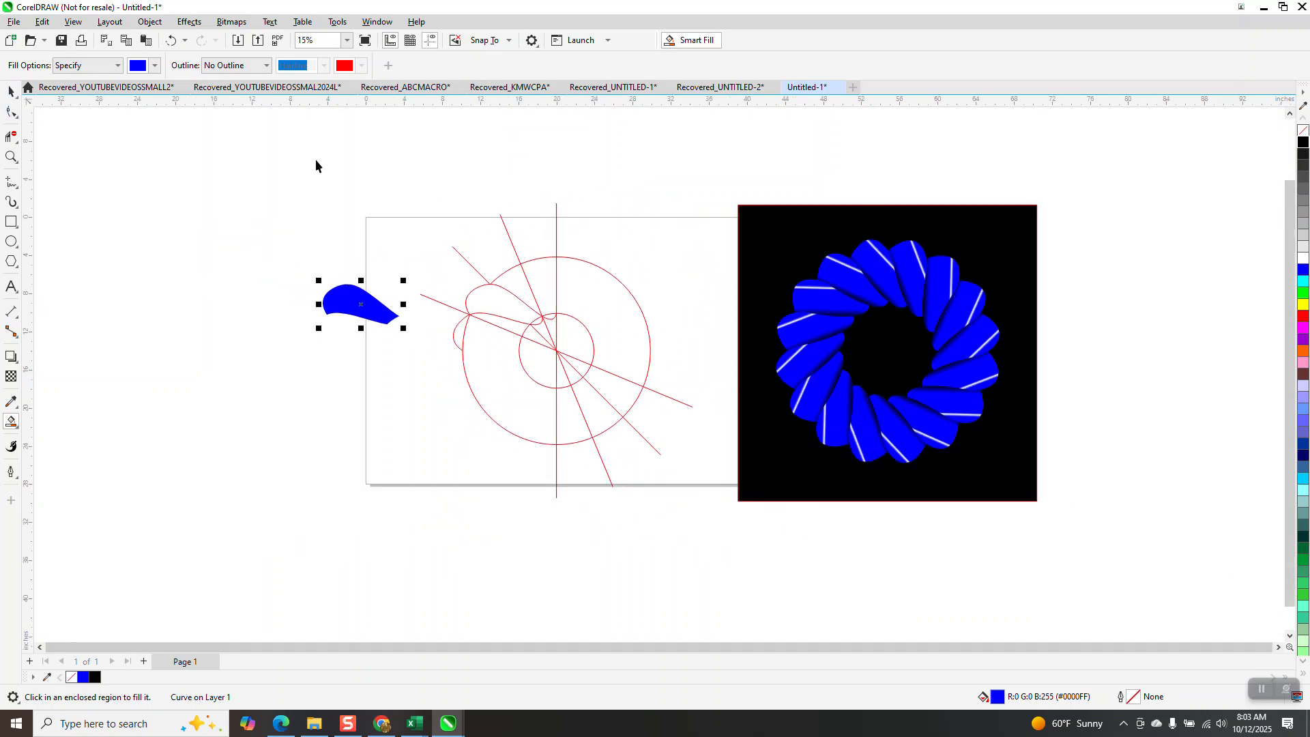
pyautogui.moveTo(709, 510); pyautogui.dragTo(710, 516)
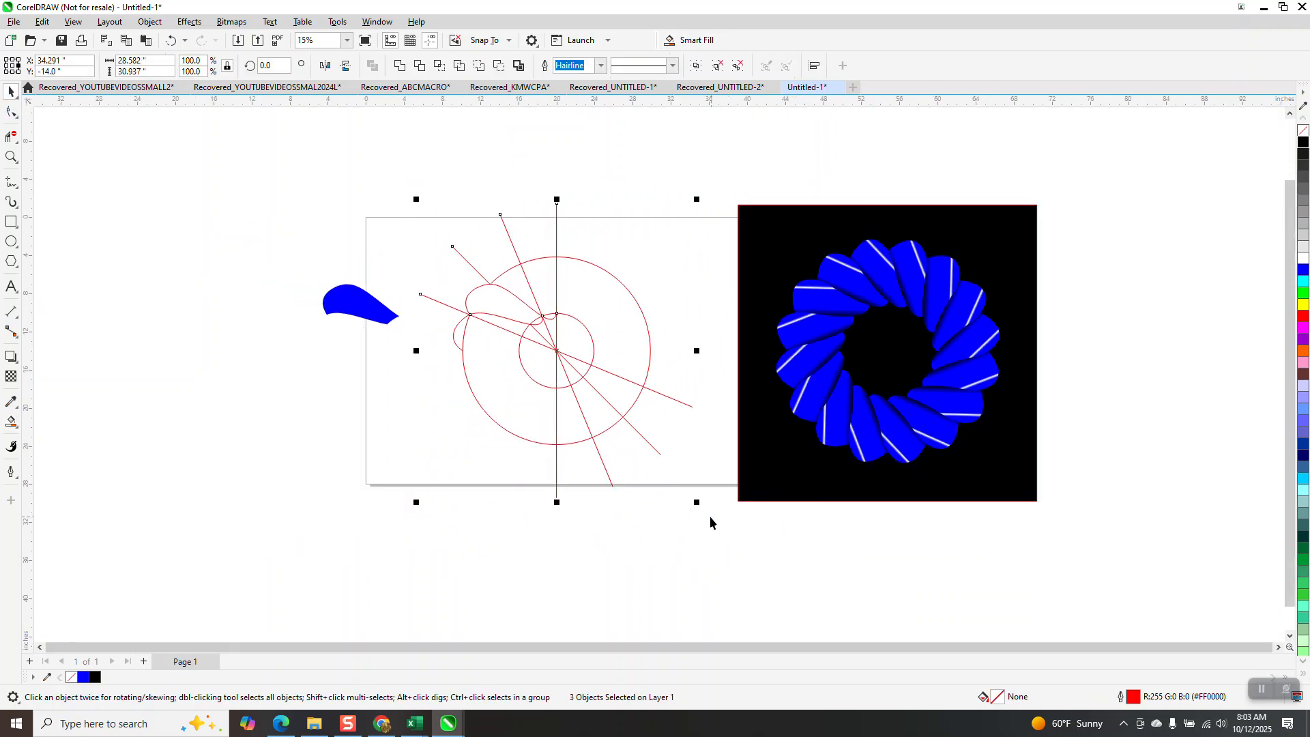
pyautogui.press('Right')
pyautogui.press('Right')
pyautogui.press('Right')
pyautogui.press('Right')
pyautogui.press('Right')
pyautogui.press('Right')
pyautogui.press('Right')
pyautogui.press('Right')
pyautogui.press('Right')
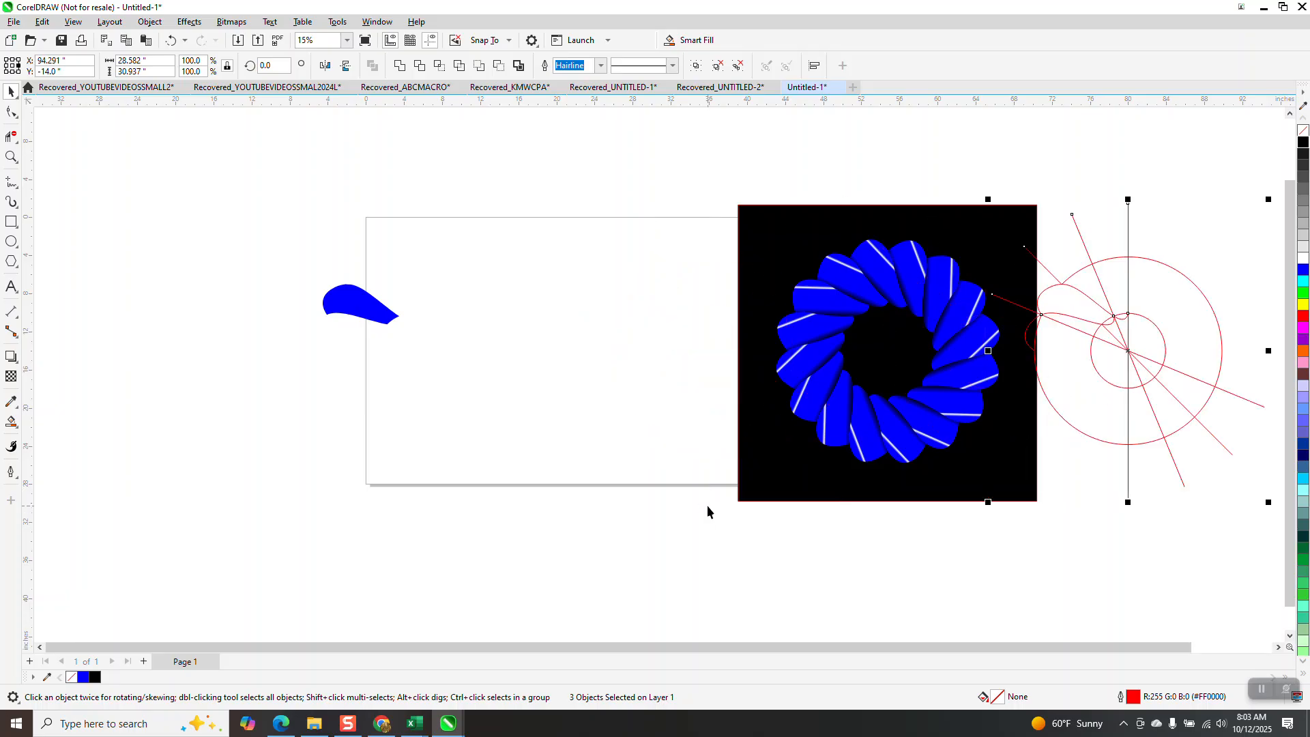
# Step: Move the blue filled shape back onto the page to the place where it was filled
pyautogui.click(366, 300)
pyautogui.press('Right')
pyautogui.press('Right')
pyautogui.press('Right')
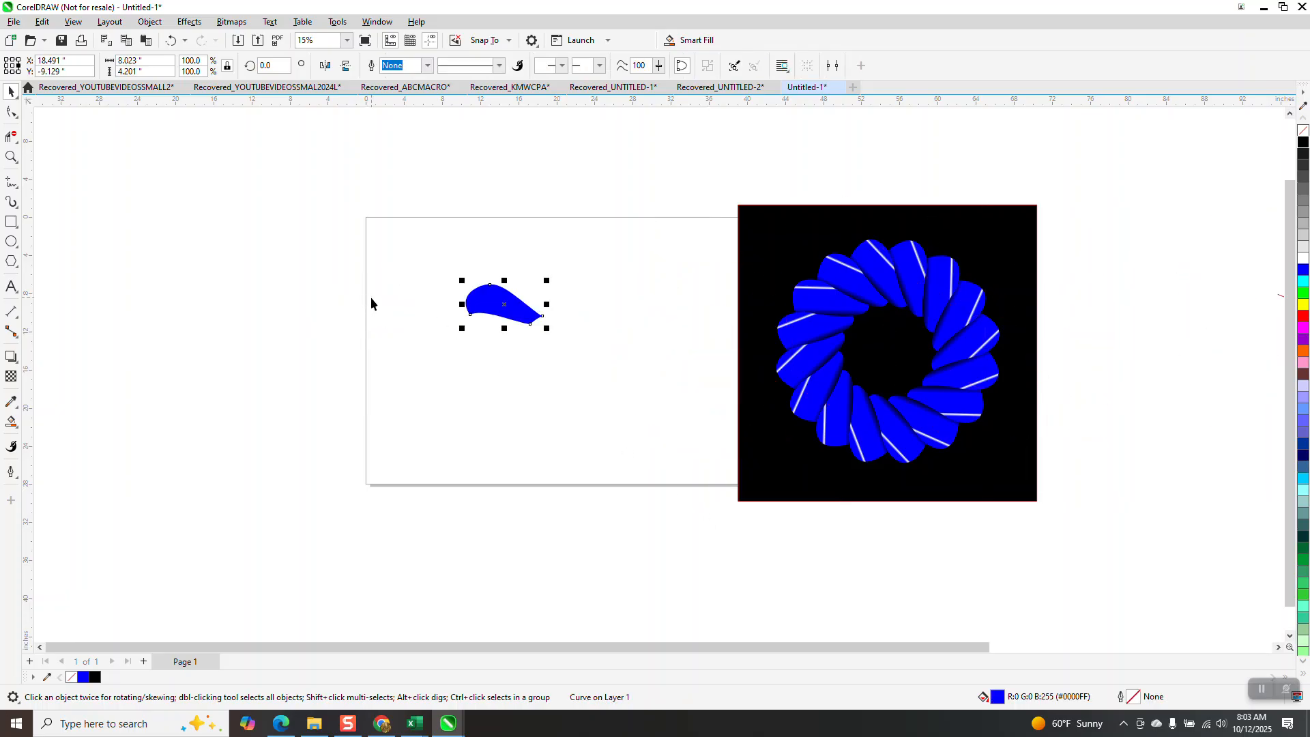
# Step: Apply a linear fountain fill across the blue shape, fading from blue at its upper edge to black at its lower edge
pyautogui.press('z')
pyautogui.moveTo(395, 255); pyautogui.dragTo(731, 467)
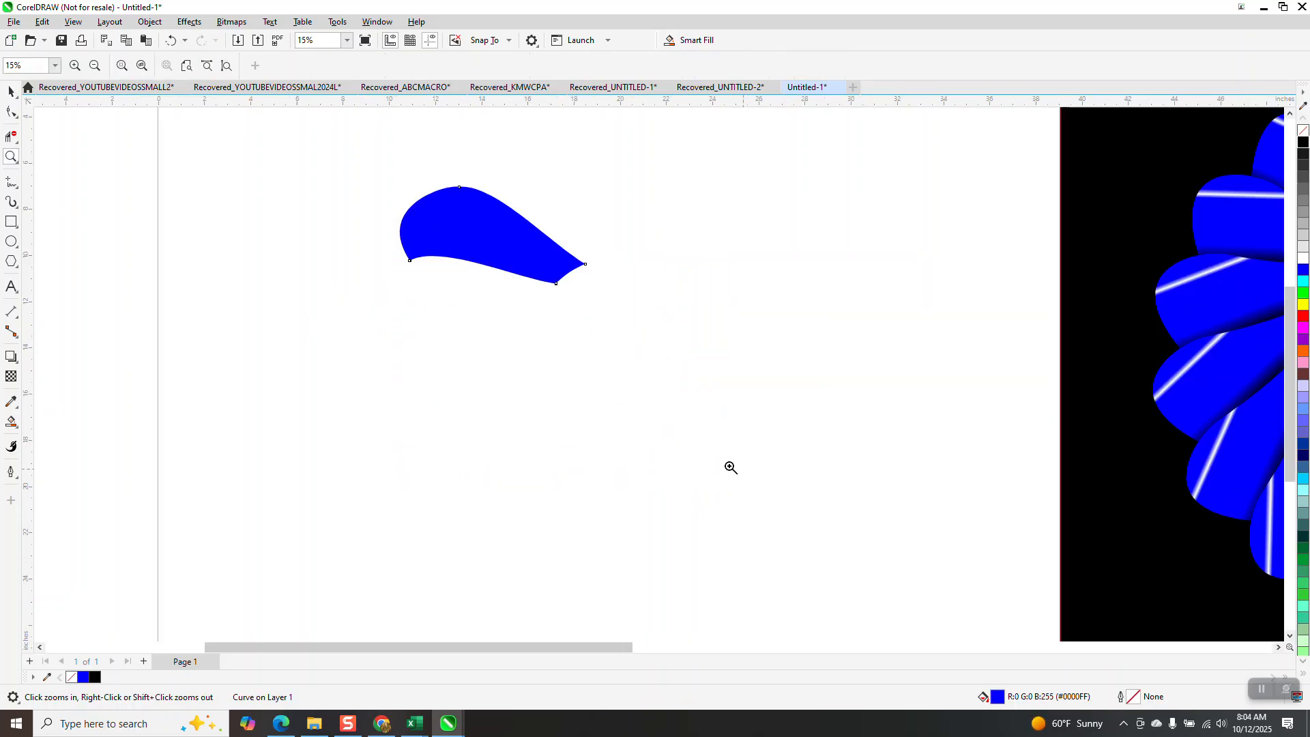
pyautogui.click(11, 90)
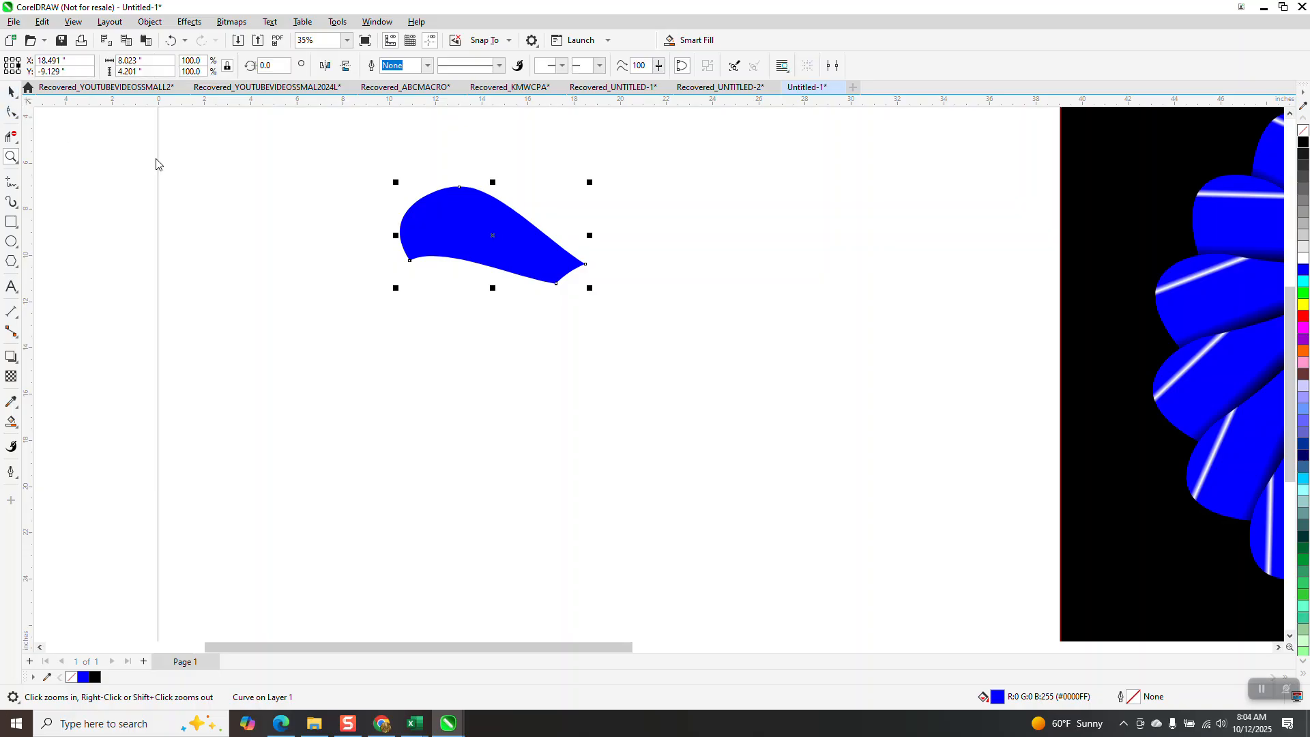
pyautogui.click(19, 431)
pyautogui.click(61, 422)
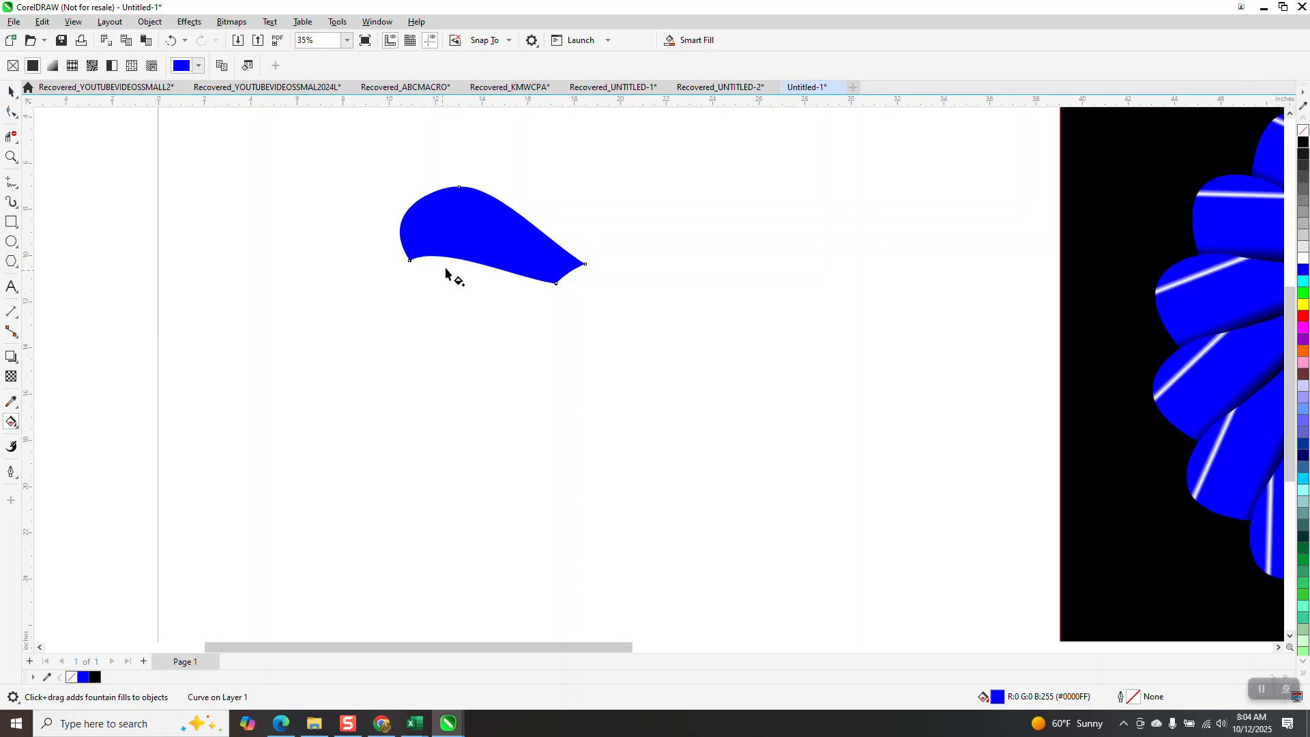
pyautogui.moveTo(499, 220); pyautogui.dragTo(478, 312)
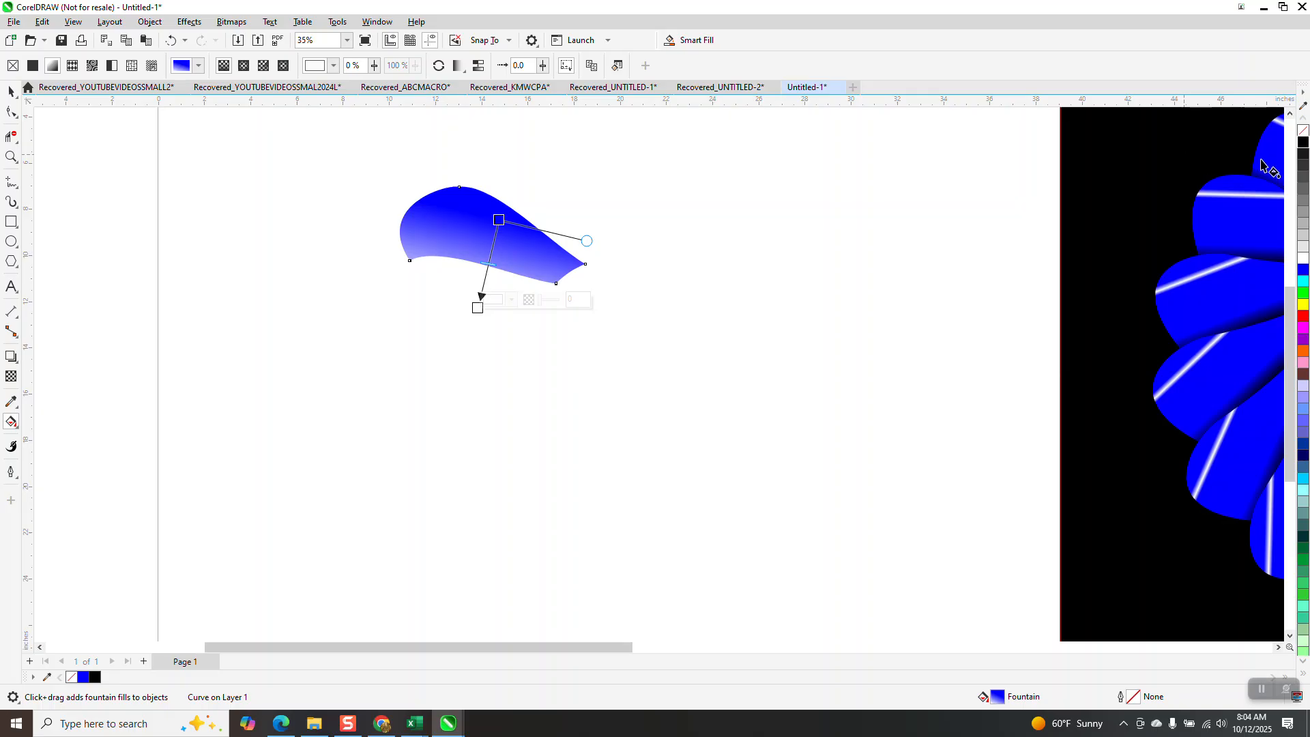
pyautogui.moveTo(1302, 145); pyautogui.dragTo(477, 308)
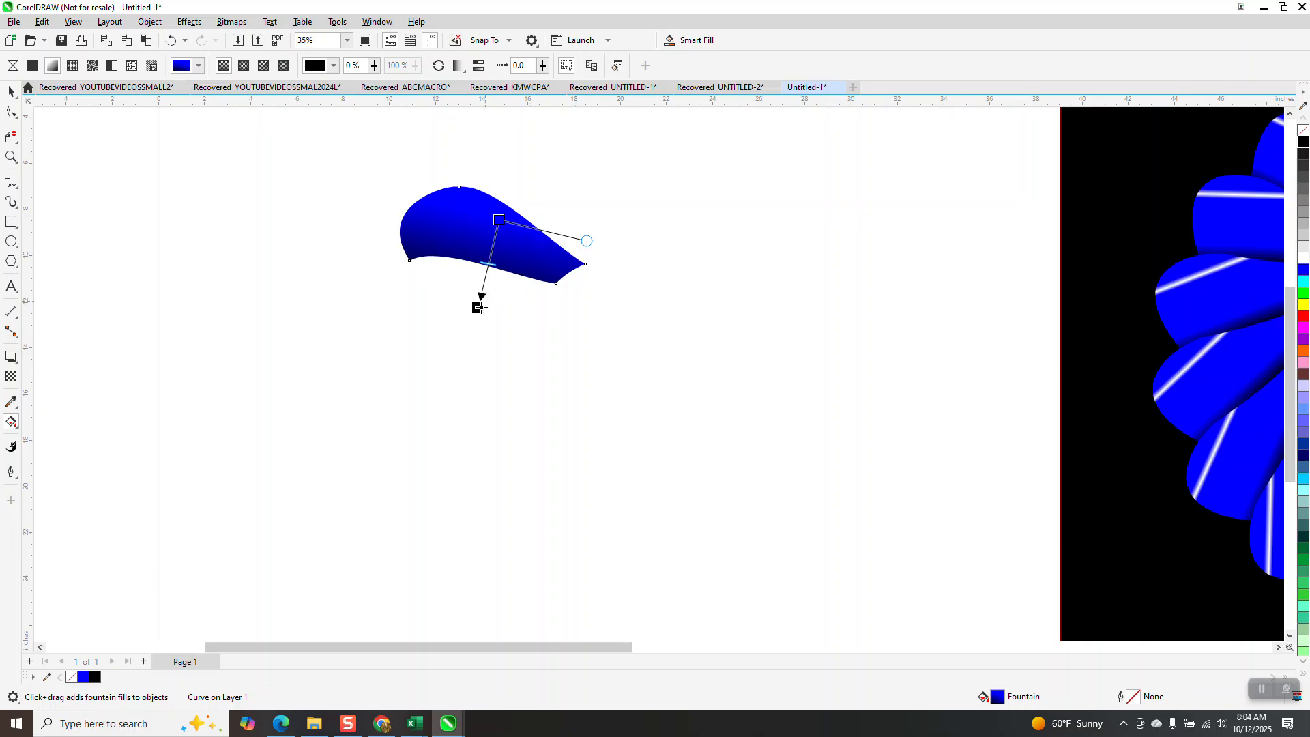
pyautogui.moveTo(479, 308); pyautogui.dragTo(480, 292)
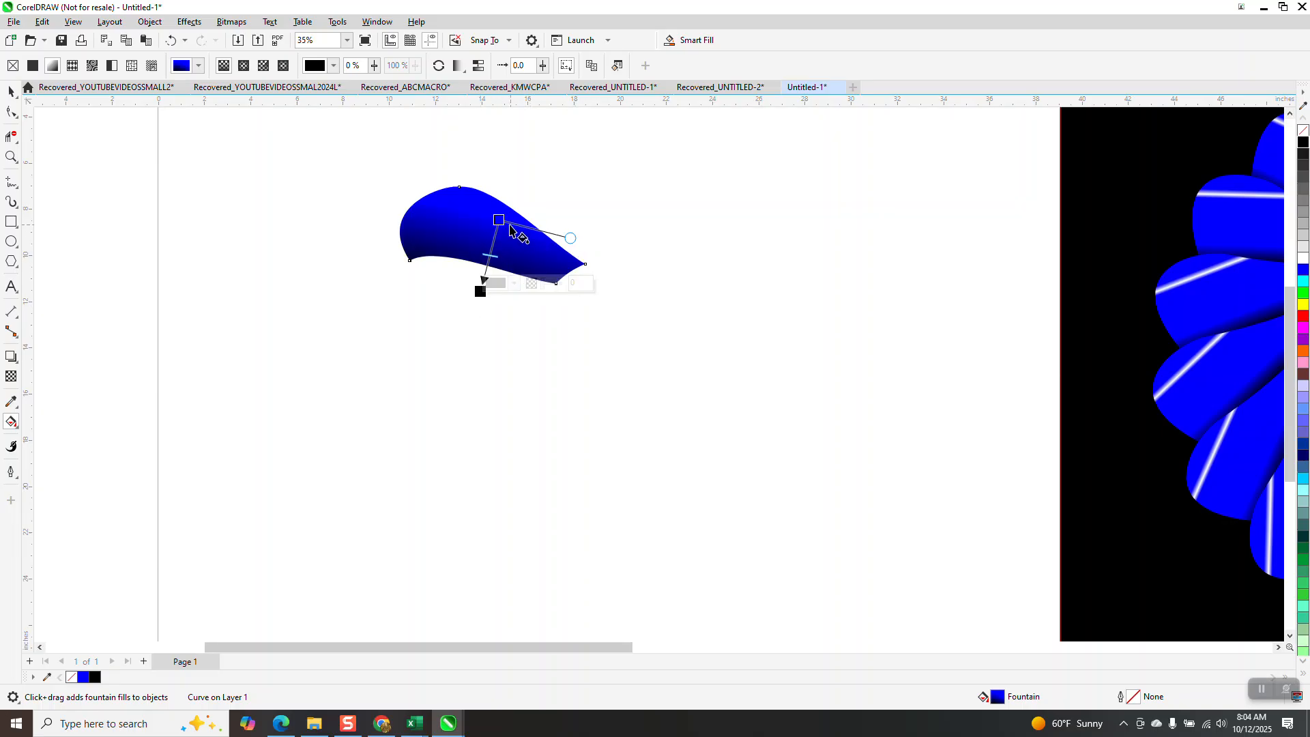
pyautogui.moveTo(503, 217); pyautogui.dragTo(505, 185)
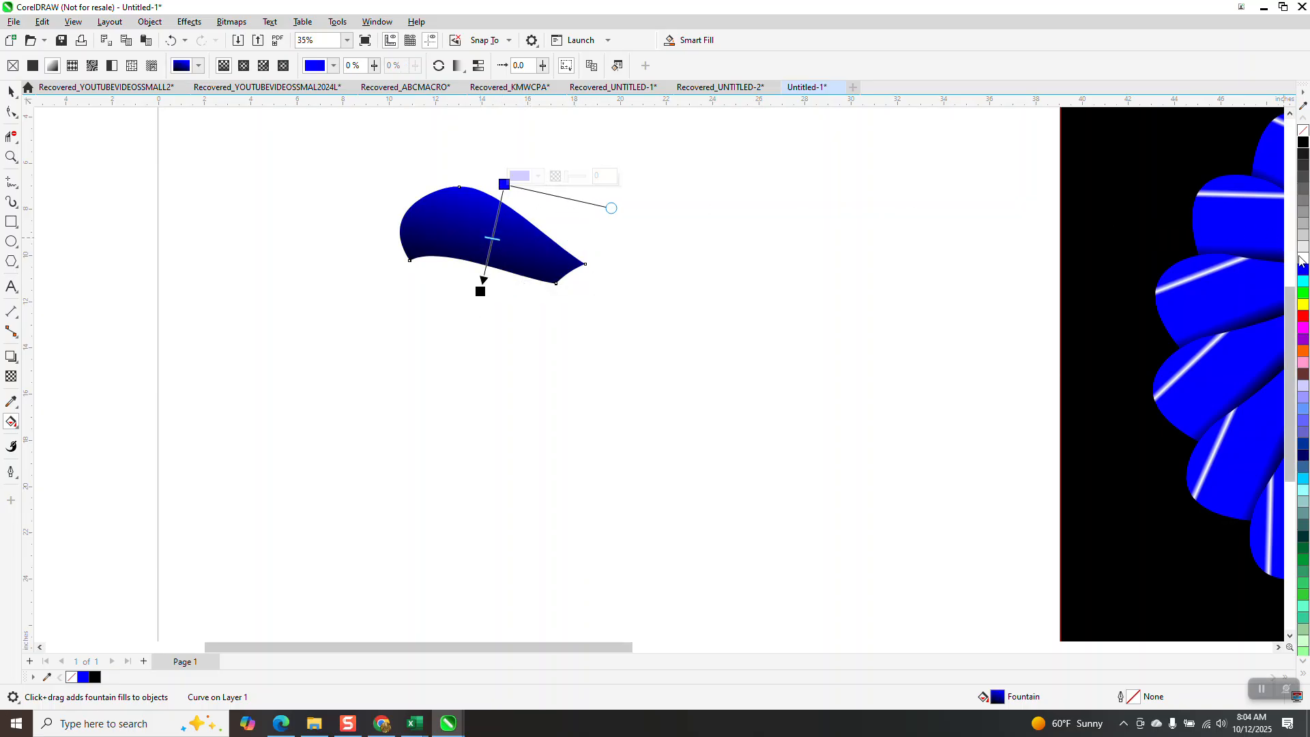
# Step: Add a narrow highlight to the fountain fill with a white color stop between two blue stops
pyautogui.moveTo(536, 224); pyautogui.dragTo(495, 228)
pyautogui.moveTo(1304, 277); pyautogui.dragTo(493, 236)
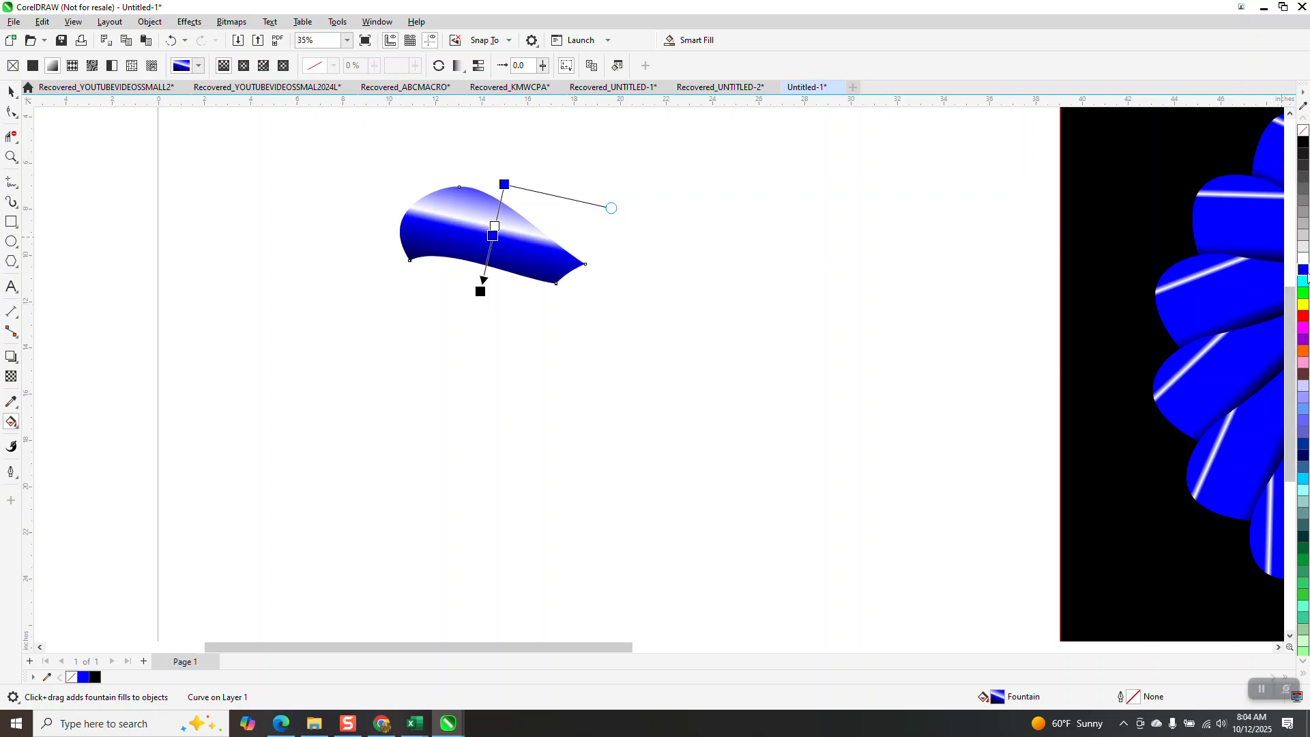
pyautogui.moveTo(1045, 279); pyautogui.dragTo(498, 215)
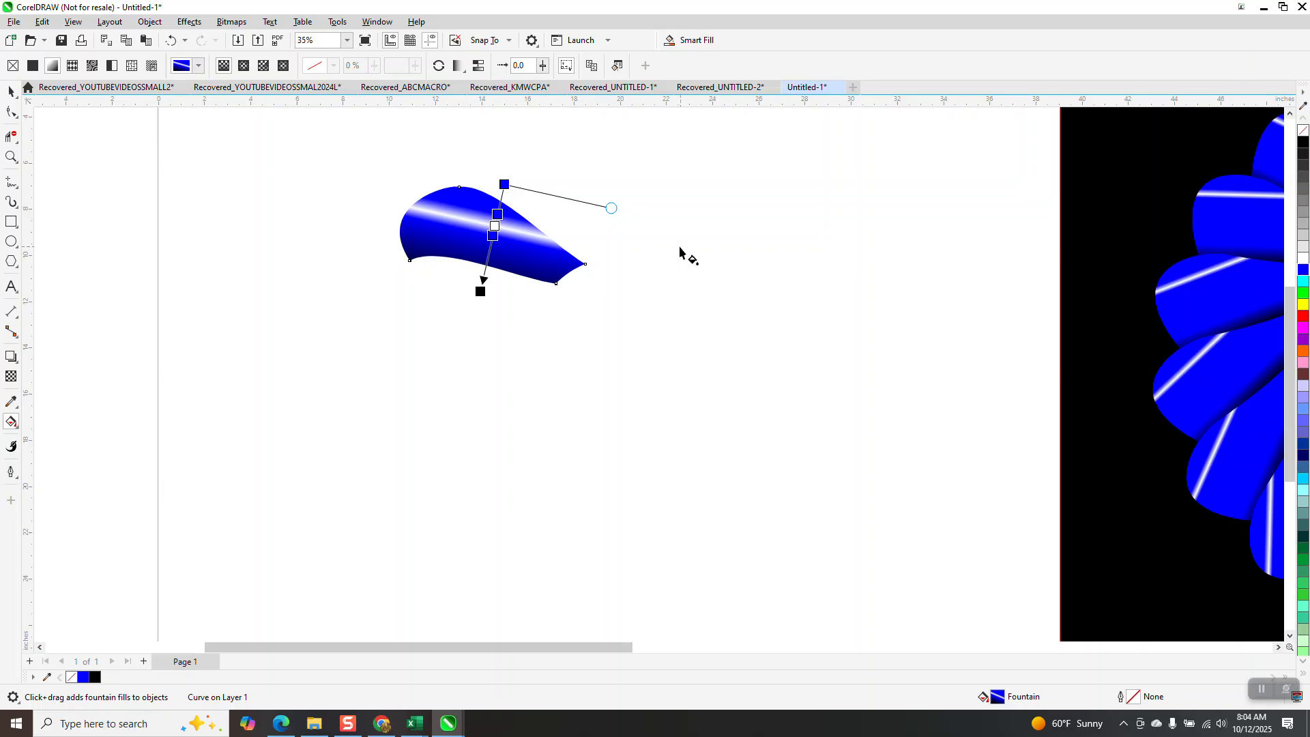
# Step: Pull the fill's black end closer to the shape and add a second black stop near its lower edge to deepen the shadow
pyautogui.moveTo(480, 293); pyautogui.dragTo(483, 274)
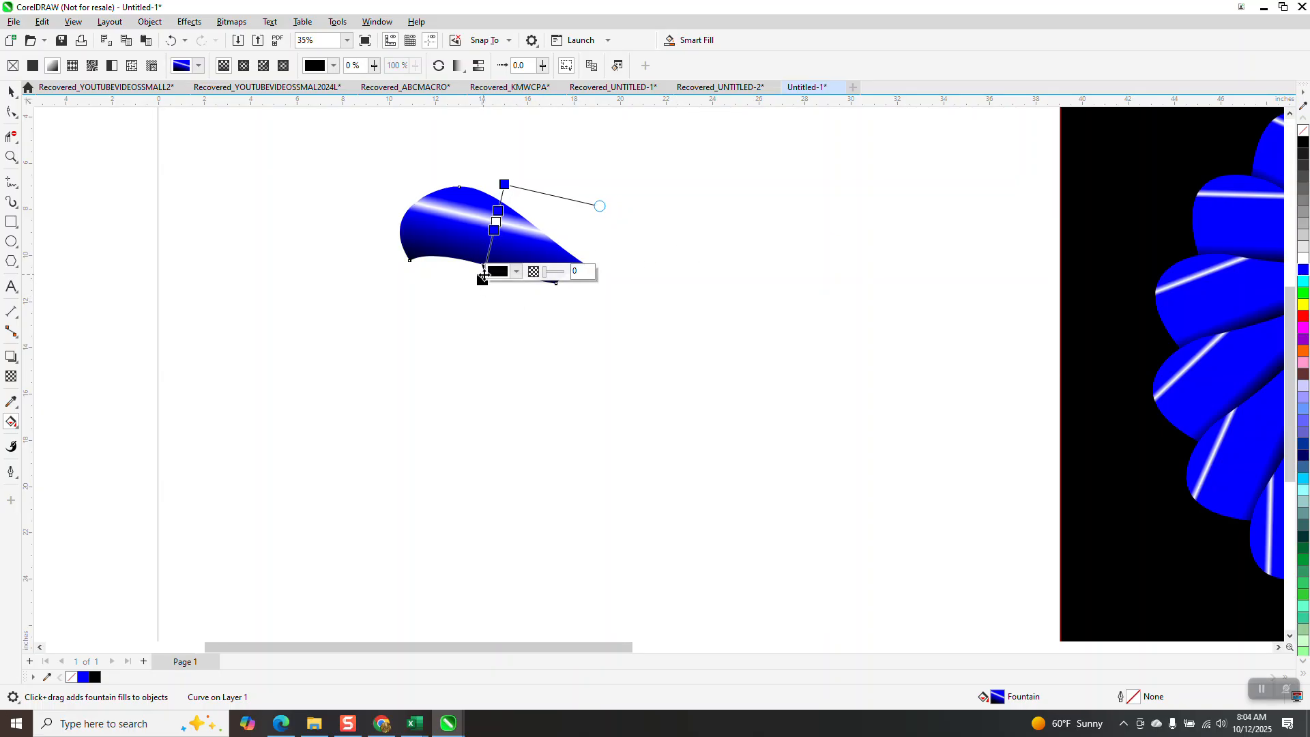
pyautogui.click(12, 160)
pyautogui.moveTo(374, 174); pyautogui.dragTo(611, 331)
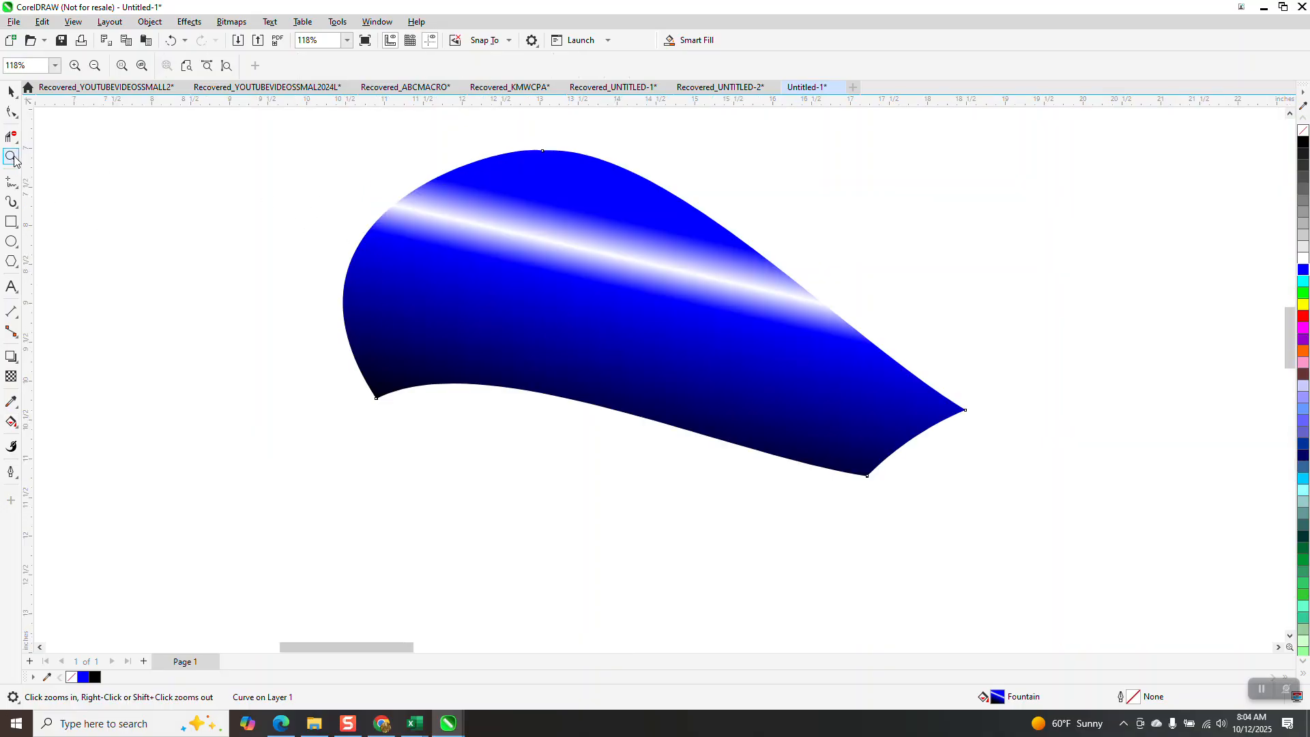
pyautogui.click(10, 423)
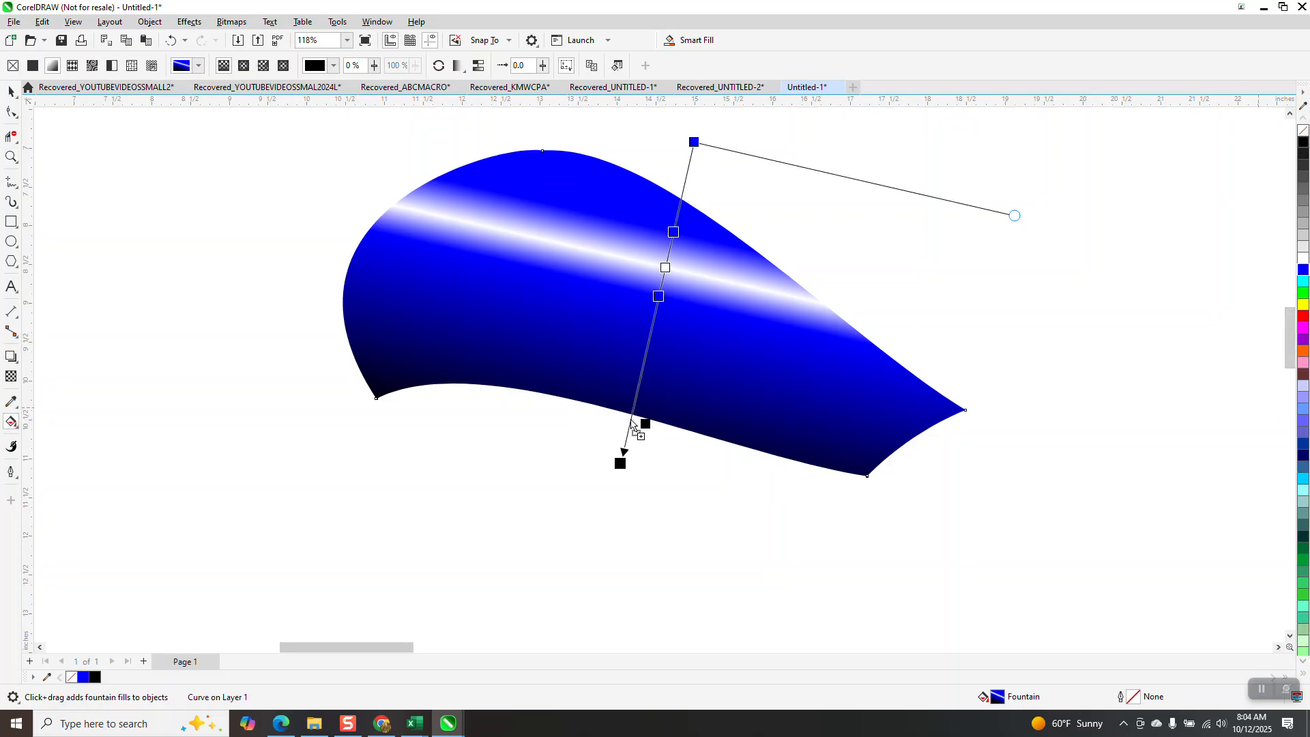
pyautogui.scroll(-3, 503, 383)
pyautogui.scroll(-1, 152, 222)
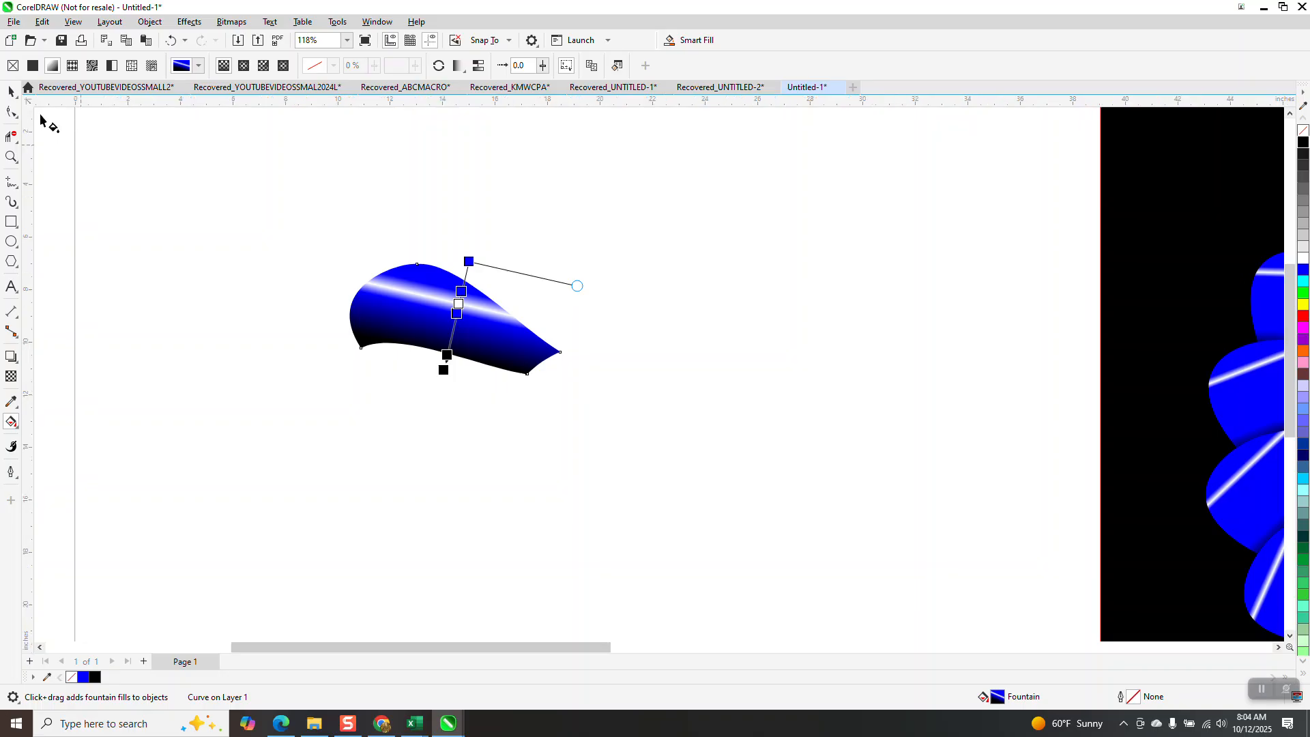
# Step: Create a copy of the shaded segment rotated 22.5 degrees around the ring's center
pyautogui.click(10, 92)
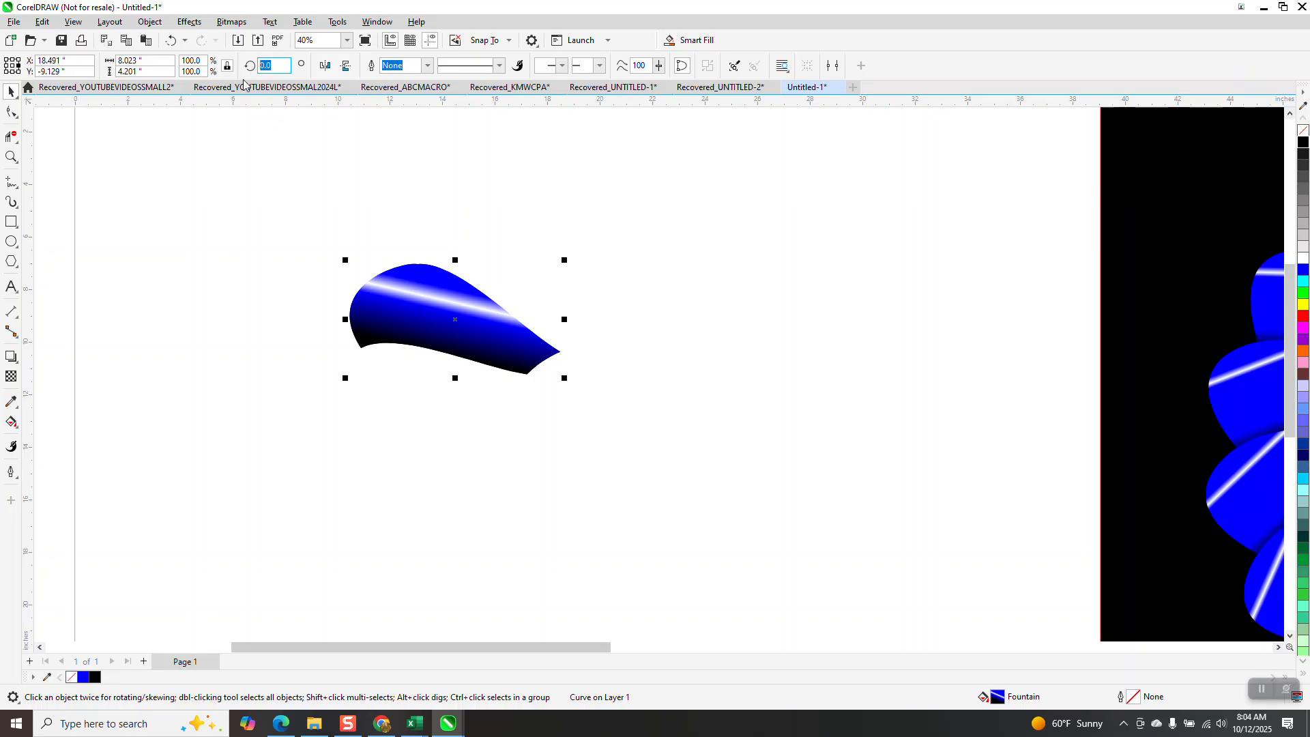
pyautogui.write('.5')
pyautogui.press('Return')
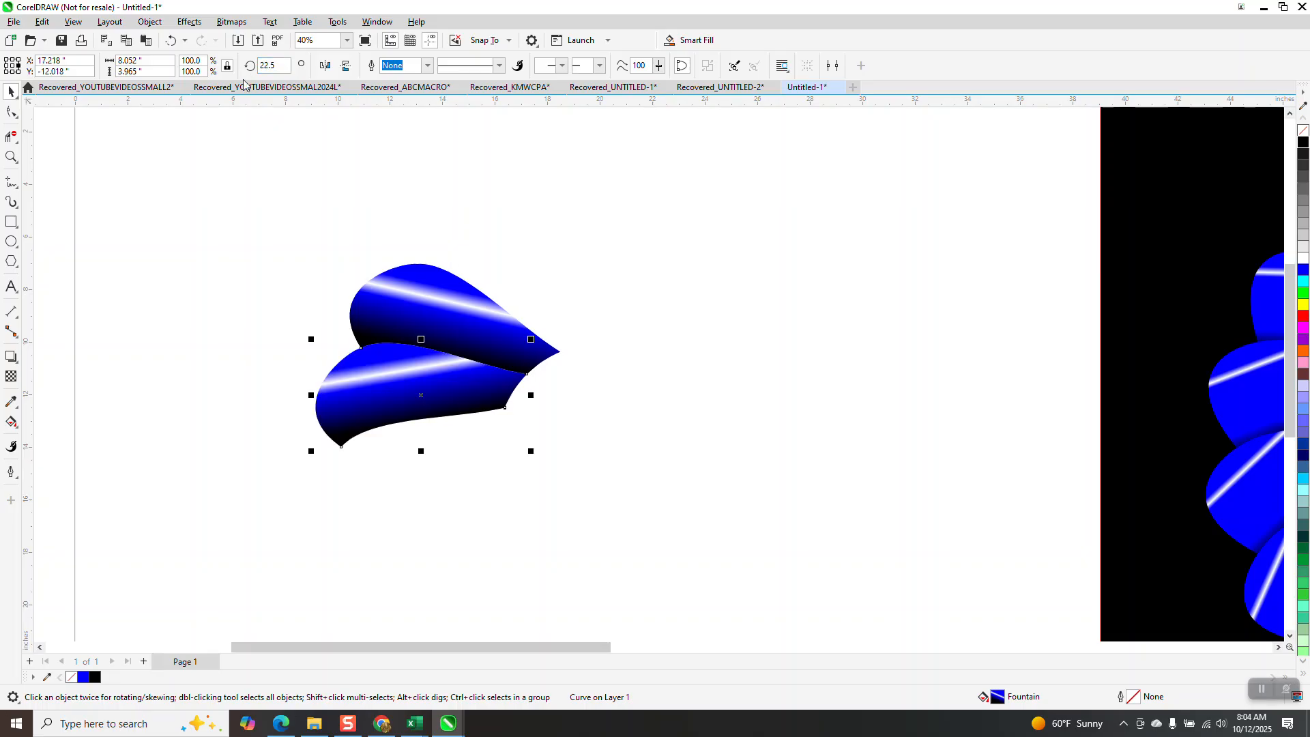
# Step: Repeat the rotated copy 14 times to complete the 16-segment ring
pyautogui.hotkey('ctrl', 'r')
pyautogui.hotkey('ctrl', 'r')
pyautogui.hotkey('ctrl', 'r')
pyautogui.hotkey('ctrl', 'r')
pyautogui.hotkey('ctrl', 'r')
pyautogui.hotkey('ctrl', 'r')
pyautogui.hotkey('ctrl', 'r')
pyautogui.hotkey('ctrl', 'r')
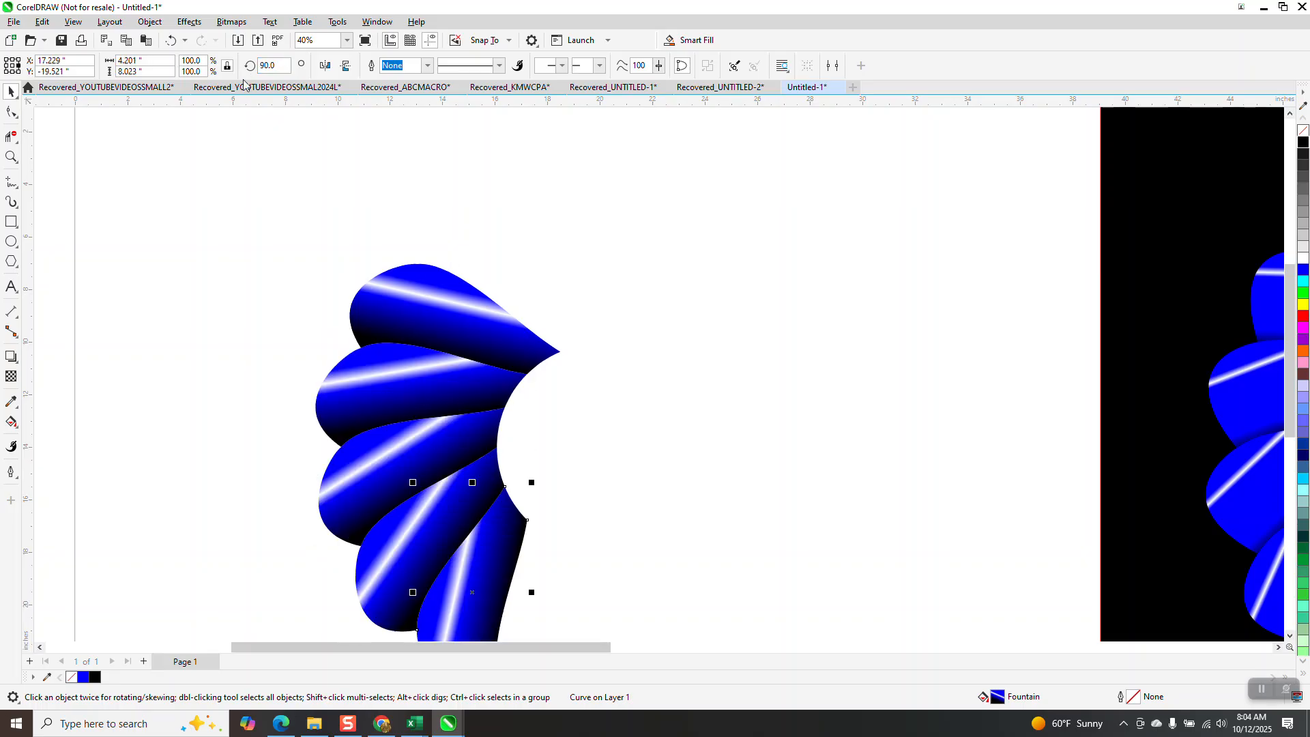
pyautogui.hotkey('ctrl', 'r')
pyautogui.hotkey('ctrl', 'r')
pyautogui.hotkey('ctrl', 'r')
pyautogui.hotkey('ctrl', 'r')
pyautogui.hotkey('ctrl', 'r')
pyautogui.hotkey('ctrl', 'r')
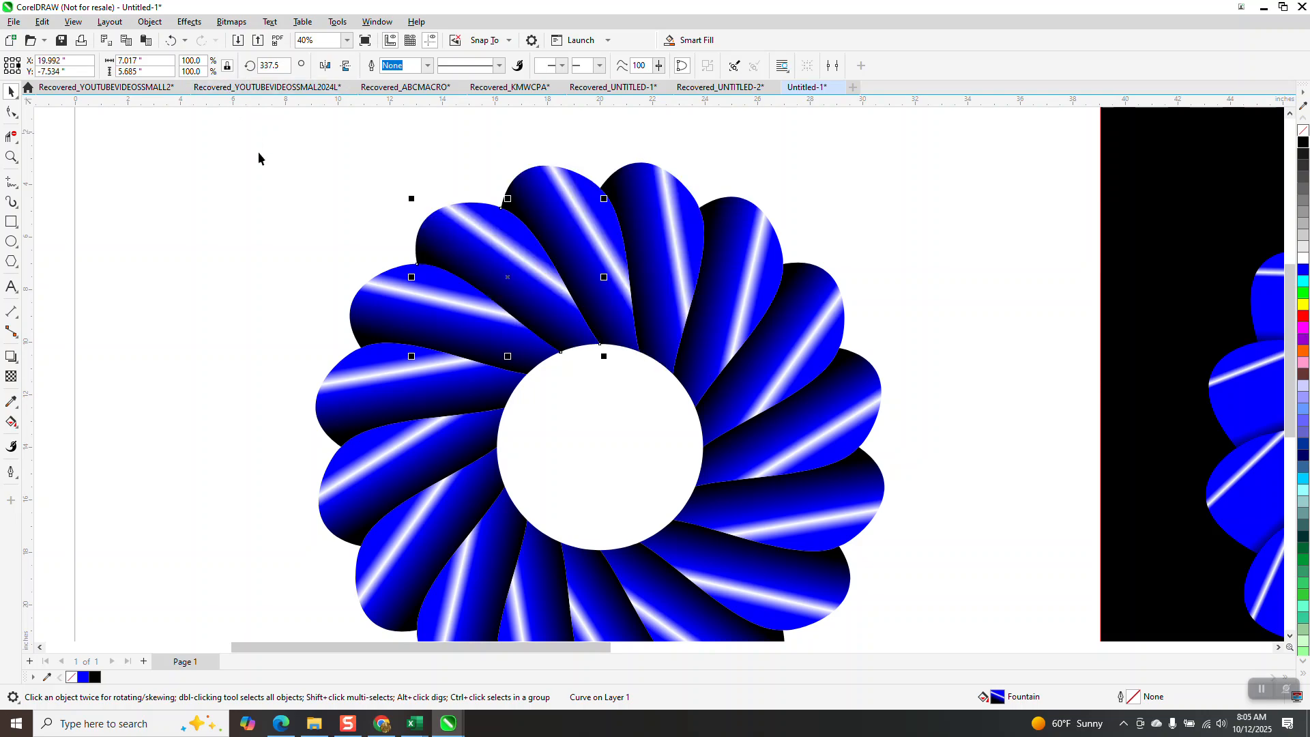
# Step: Move the black background square from the reference design behind the new ring, and inspect the ring's shading up close
pyautogui.scroll(-2, 281, 188)
pyautogui.moveTo(747, 236); pyautogui.dragTo(301, 224)
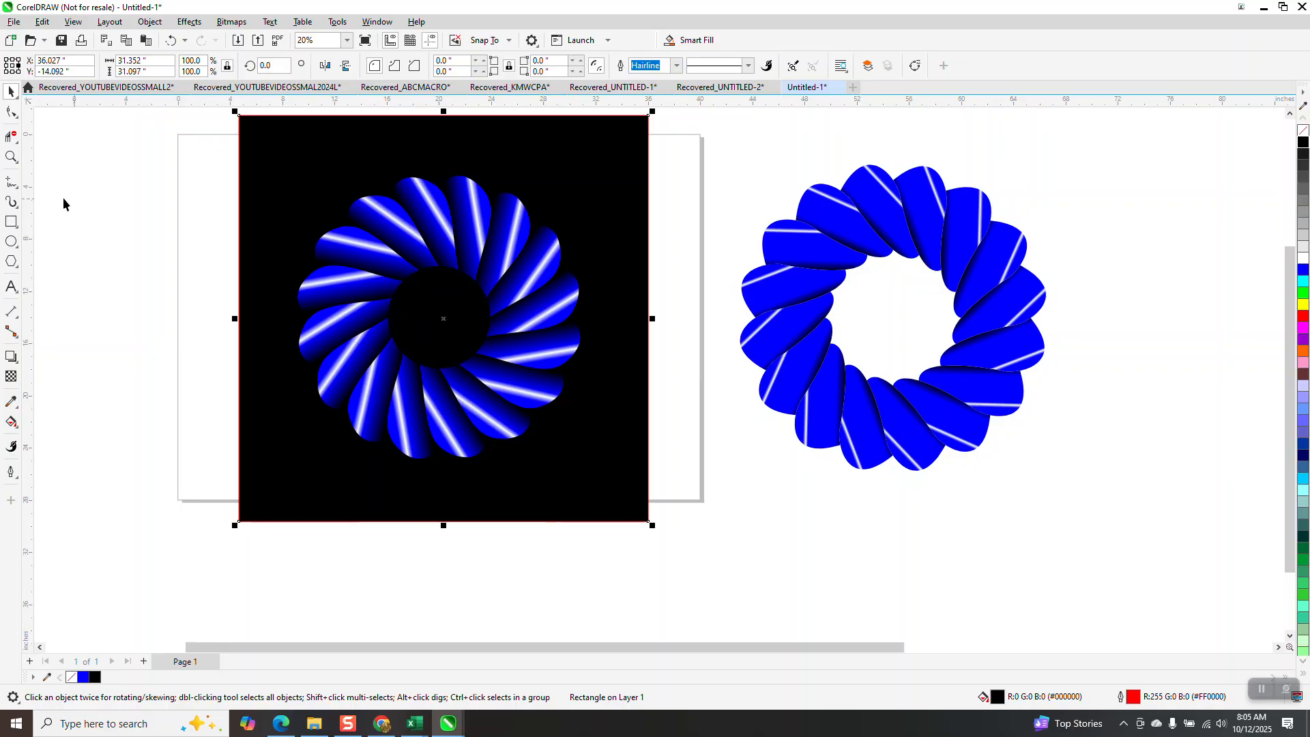
pyautogui.click(11, 156)
pyautogui.moveTo(336, 214); pyautogui.dragTo(478, 313)
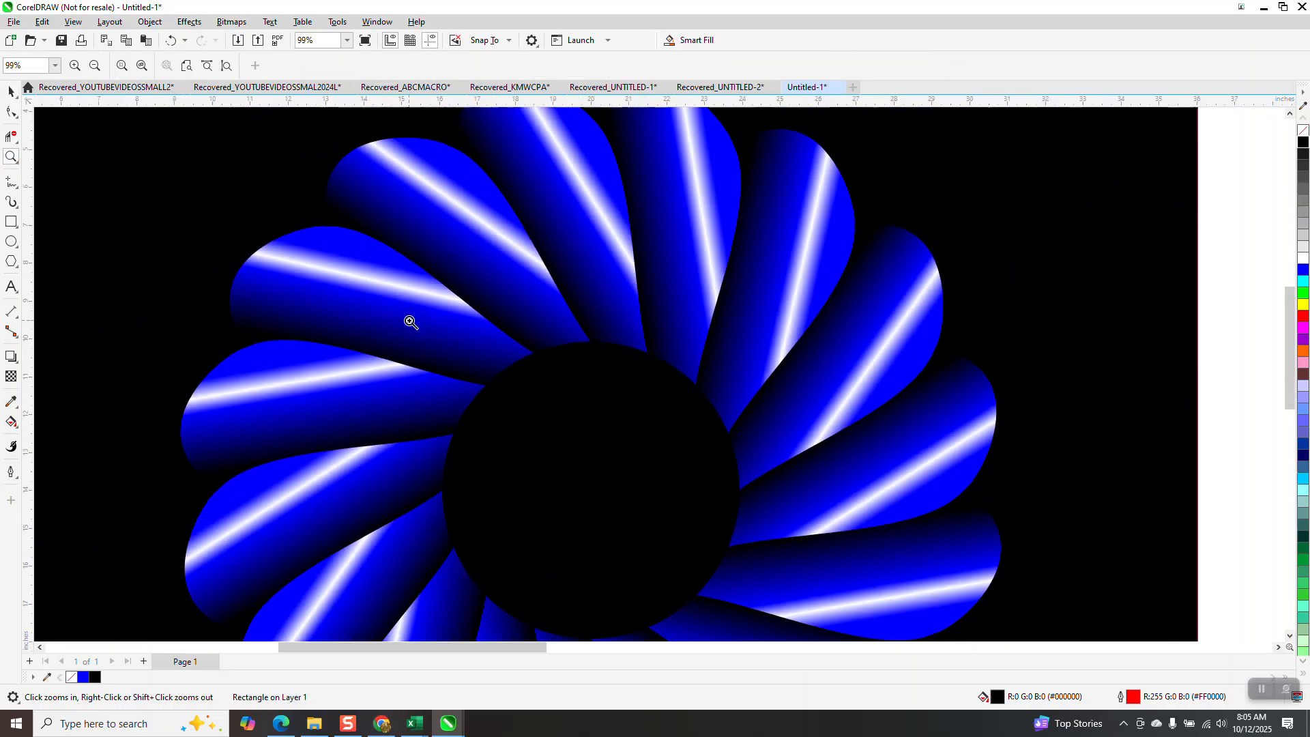
pyautogui.rightClick(412, 319)
pyautogui.rightClick(417, 316)
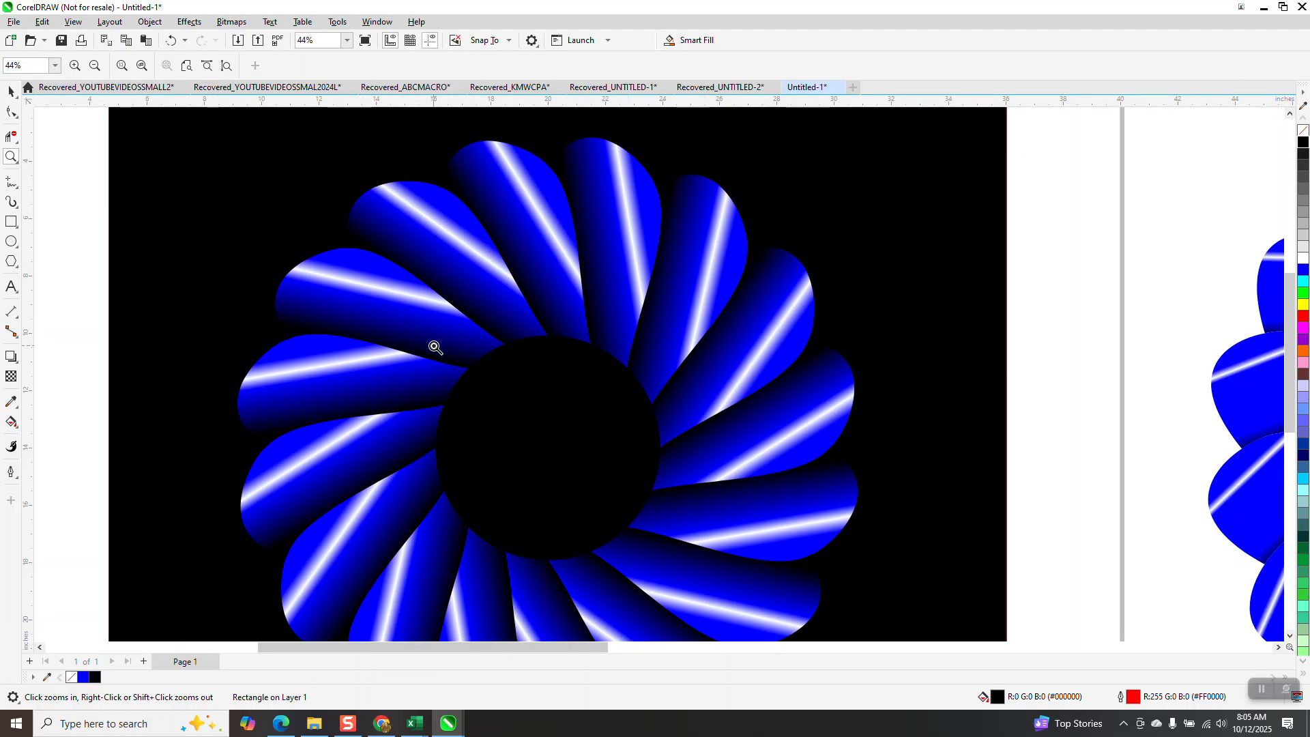
pyautogui.rightClick(467, 307)
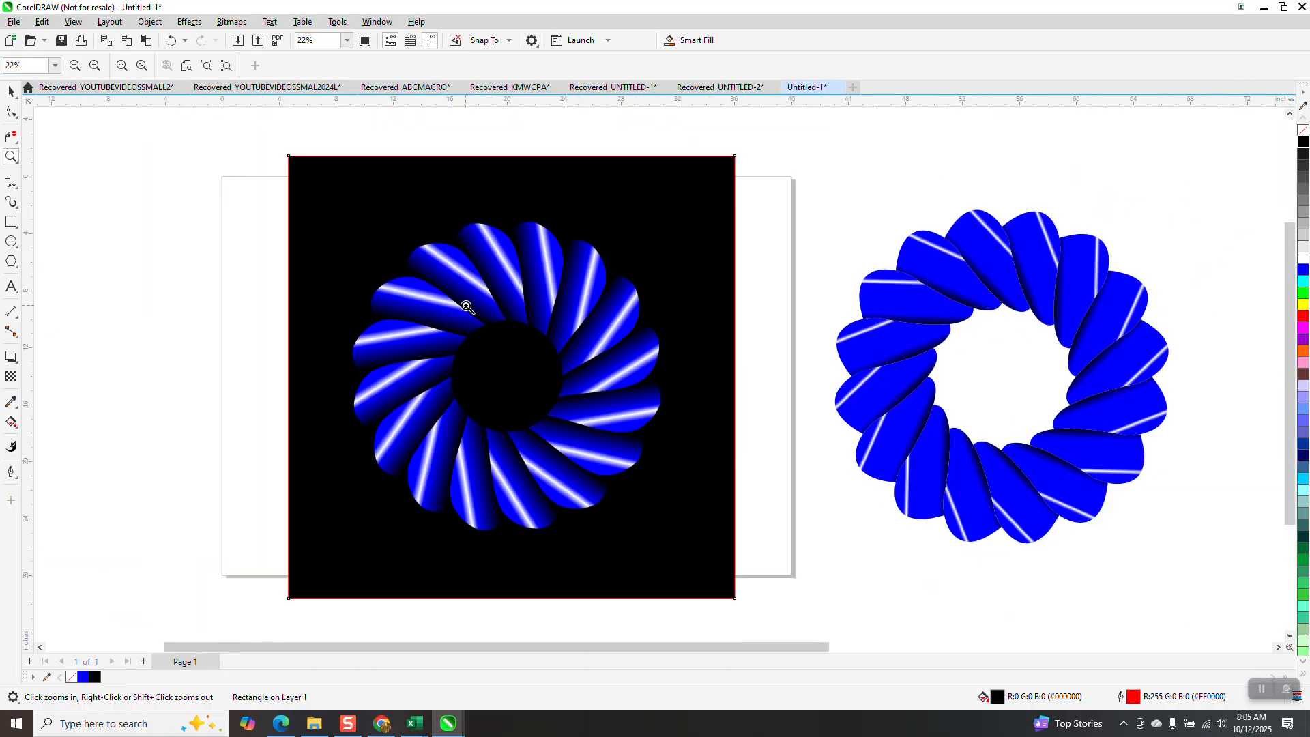